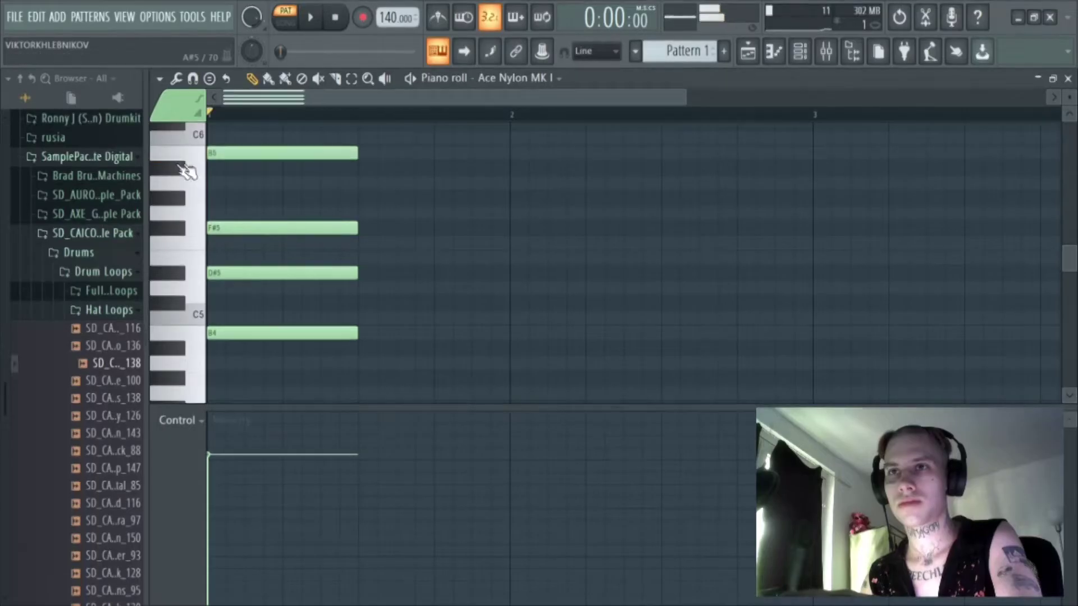
Play the opening B4, D#5, F#5, A#5 chord in the Ace Nylon piano roll and duplicate all its notes.
{"action": "left_click_drag", "start_coordinate": [226, 151], "coordinate": [225, 174]}
{"action": "key", "text": "space"}
{"action": "key", "text": "space"}
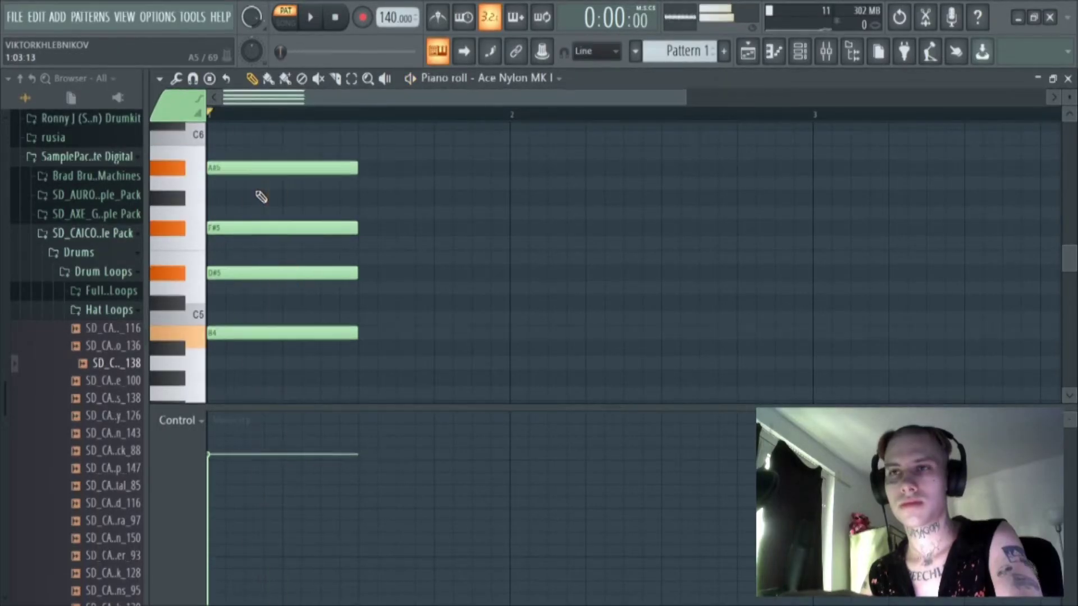
{"action": "key", "text": "ctrl+a"}
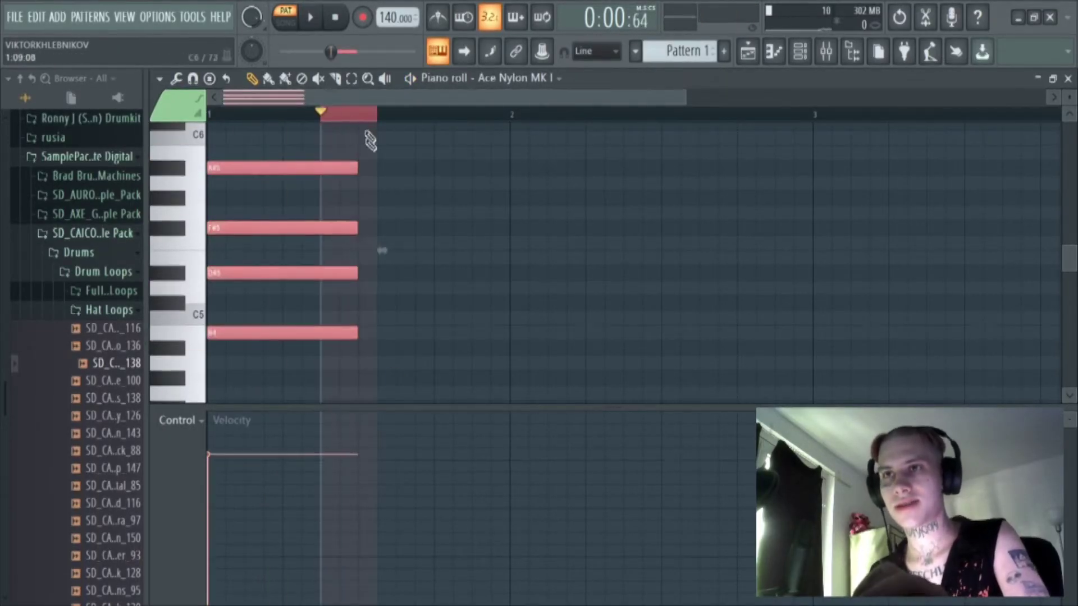
{"action": "key", "text": "ctrl+d"}
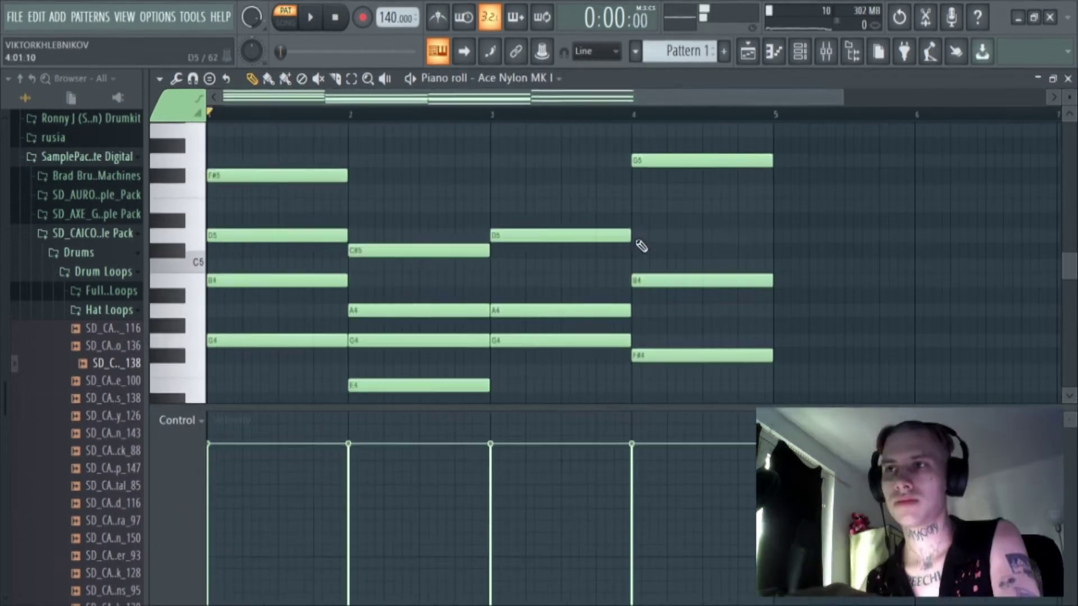
Add a one-bar D5 note to the chord in bar 4 and play back the chord progression.
{"action": "left_click", "coordinate": [640, 236]}
{"action": "key", "text": "space"}
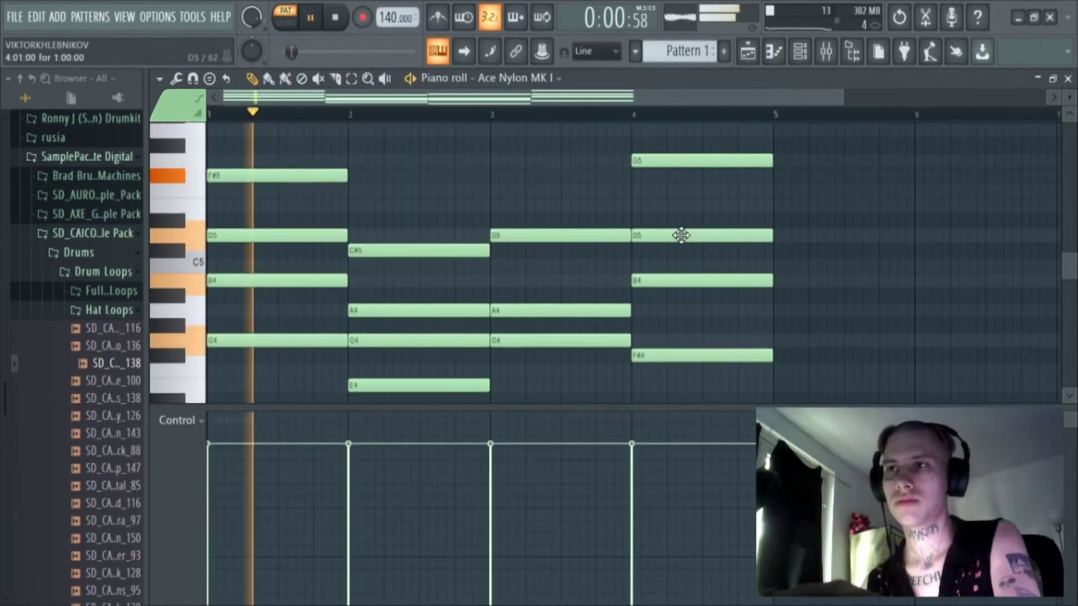
{"action": "scroll", "coordinate": [660, 296], "scroll_direction": "down", "scroll_amount": 3}
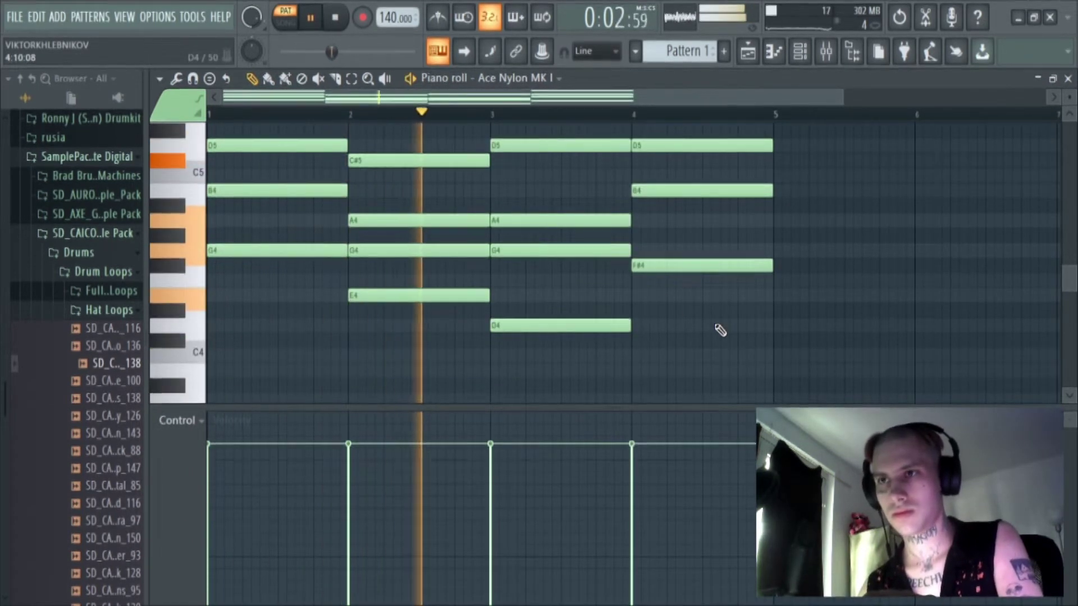
{"action": "scroll", "coordinate": [724, 334], "scroll_direction": "up", "scroll_amount": 3}
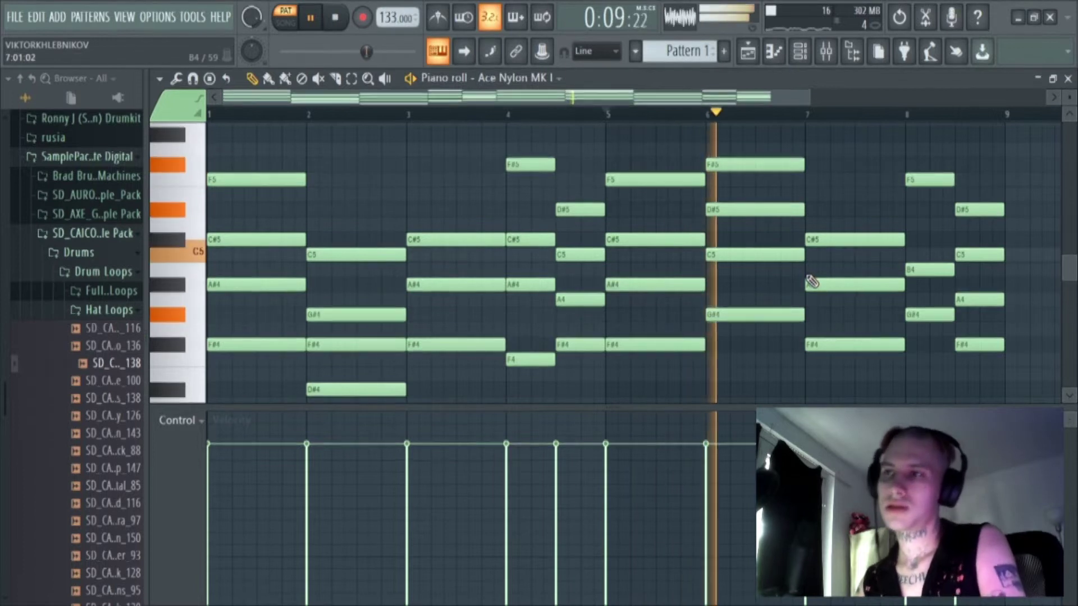
{"action": "key", "text": "space"}
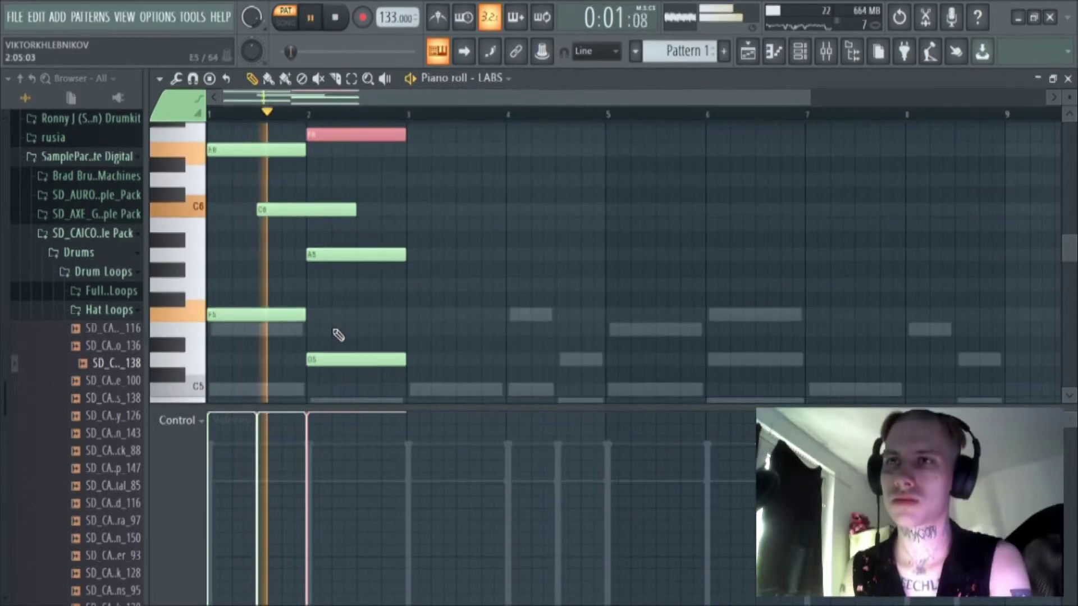
{"action": "left_click", "coordinate": [360, 180]}
{"action": "left_click_drag", "start_coordinate": [456, 180], "coordinate": [406, 179]}
{"action": "scroll", "coordinate": [404, 217], "scroll_direction": "up", "scroll_amount": 1}
{"action": "right_click", "coordinate": [387, 226]}
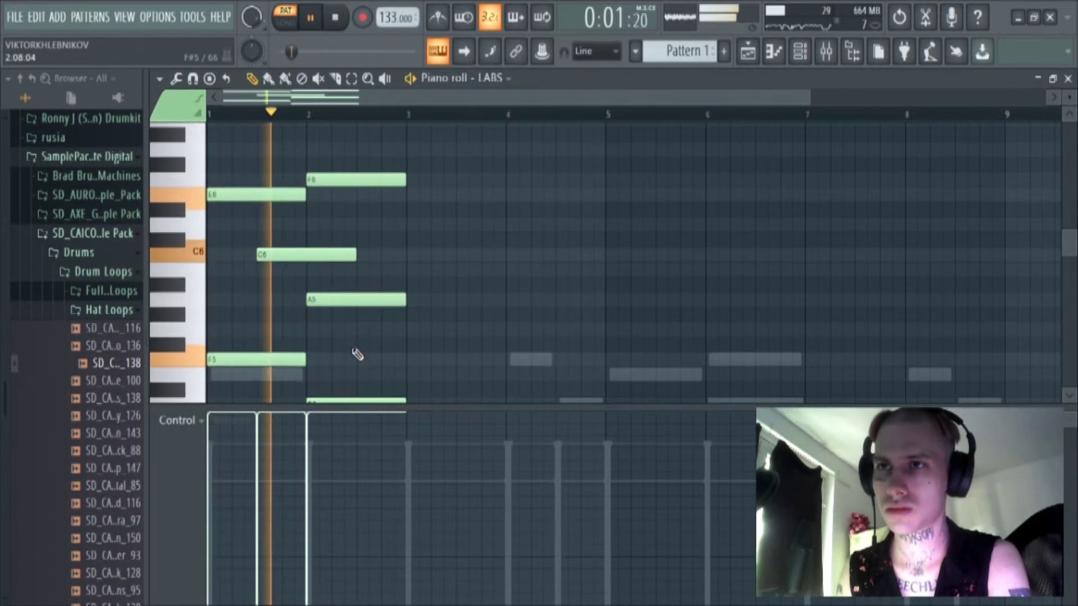
Add an E5 note in the second half of bar 2 of the LABS melody.
{"action": "left_click", "coordinate": [364, 374]}
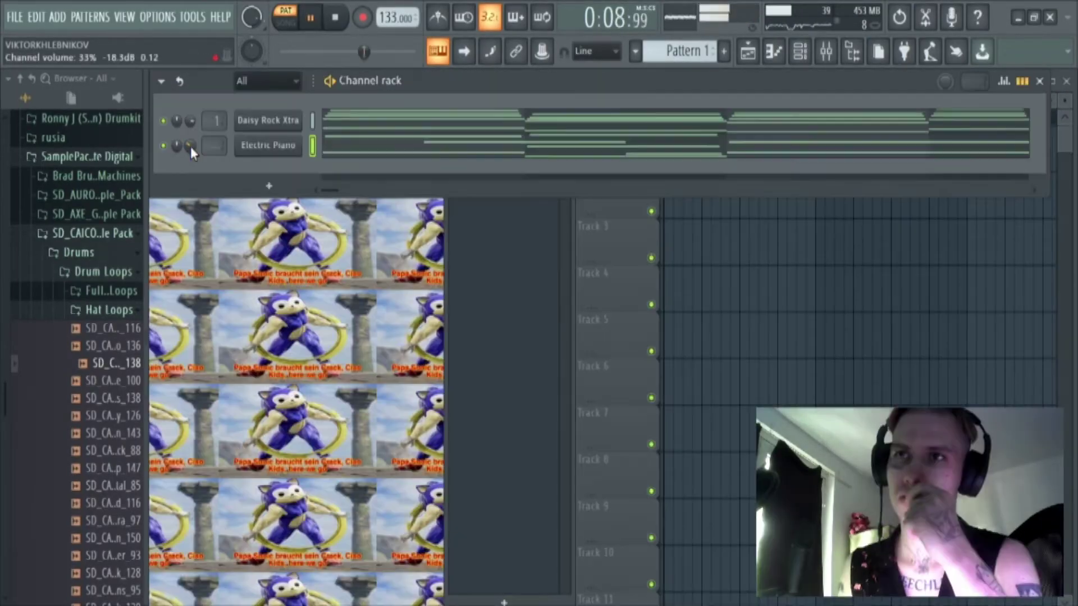
Open the Electric Piano notes in the piano roll, play the melody back and leave the editor.
{"action": "left_click", "coordinate": [385, 156]}
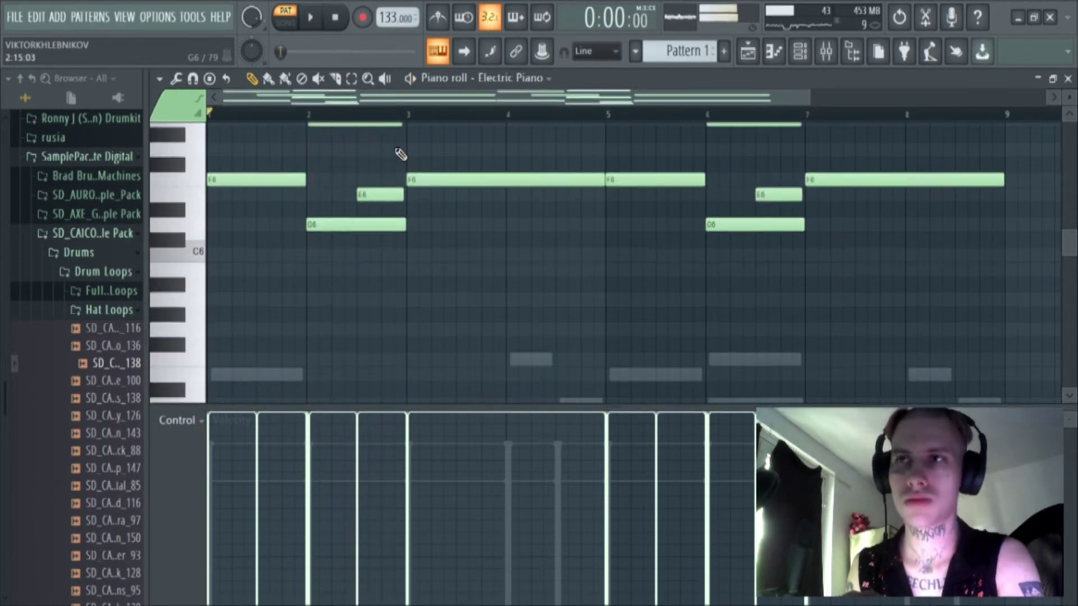
{"action": "key", "text": "space"}
{"action": "key", "text": "Escape"}
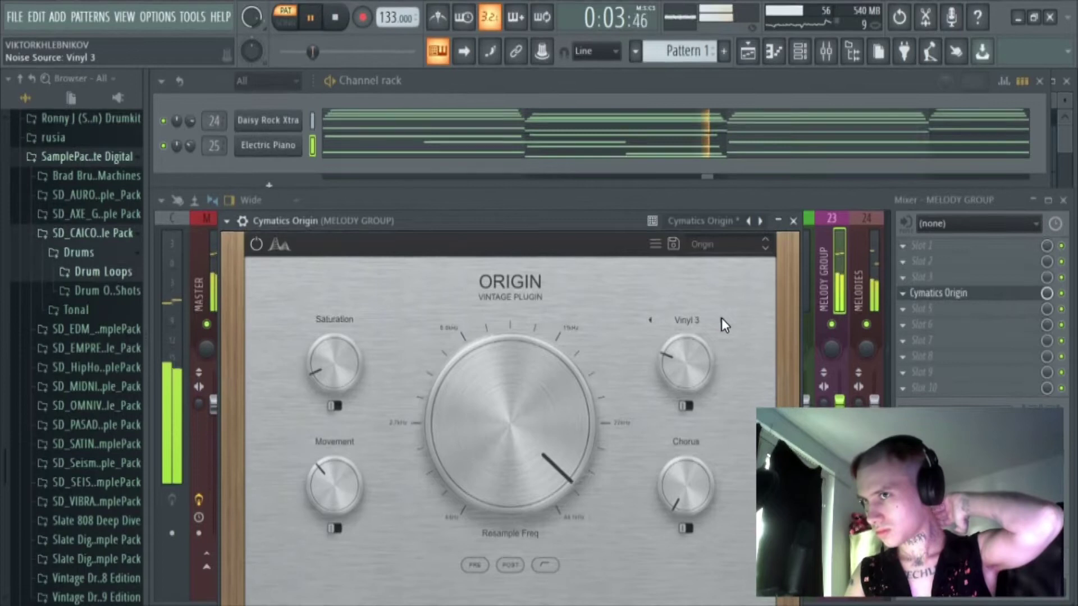
Switch the noise source in Cymatics Origin on the melody group to Vinyl 6 and turn up the noise amount.
{"action": "left_click", "coordinate": [722, 321]}
{"action": "left_click", "coordinate": [722, 321]}
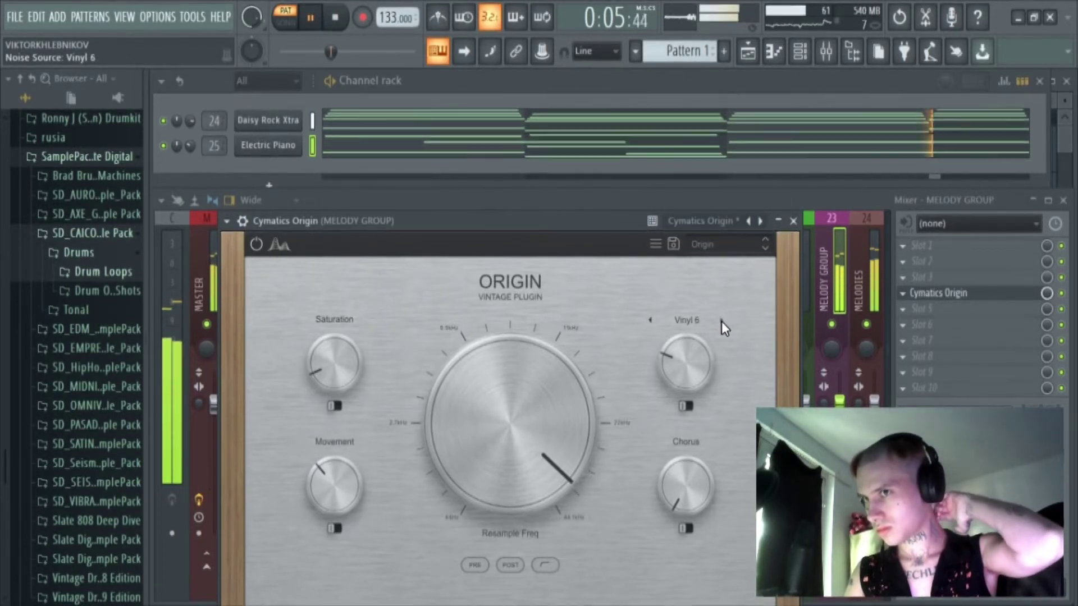
{"action": "left_click_drag", "start_coordinate": [690, 364], "coordinate": [692, 335]}
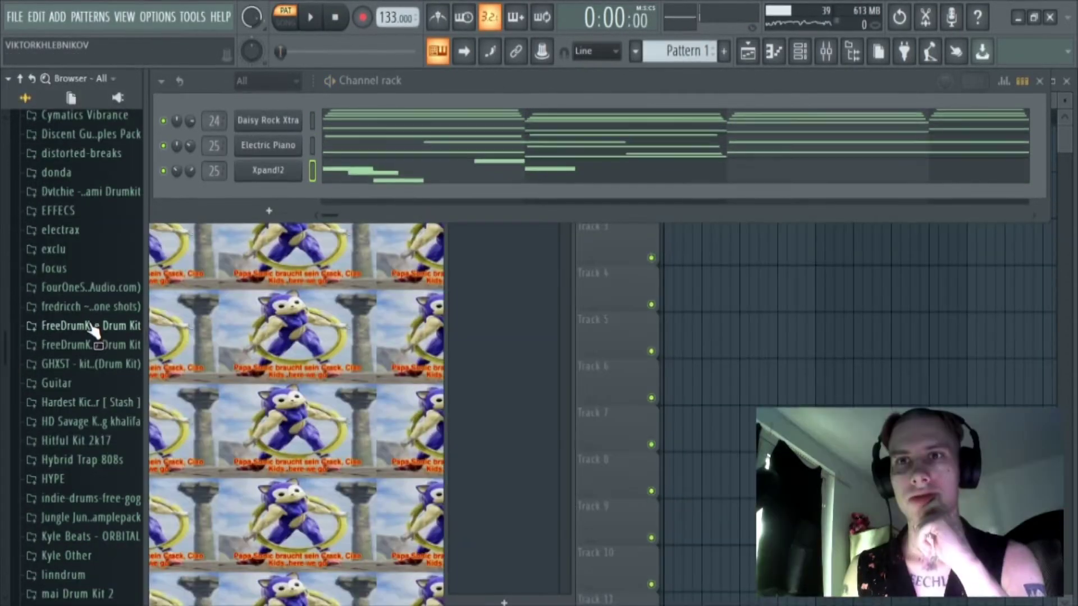
Open the 02 LEIZOS FAVORITES folder in the sound library and load the basic 808 sample as a new channel.
{"action": "scroll", "coordinate": [91, 330], "scroll_direction": "up", "scroll_amount": 7}
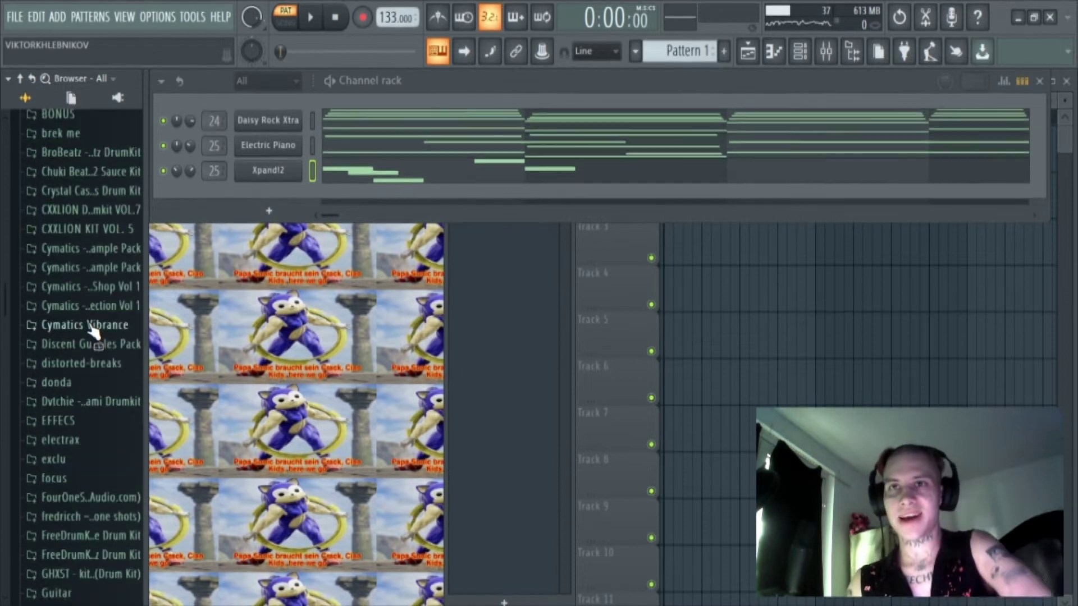
{"action": "scroll", "coordinate": [89, 326], "scroll_direction": "up", "scroll_amount": 2}
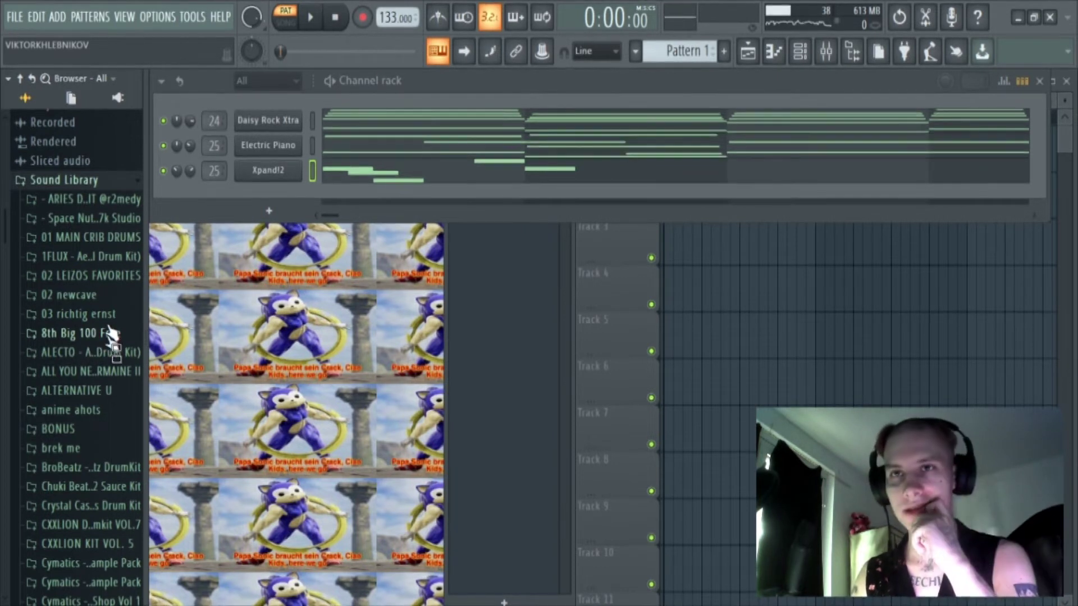
{"action": "left_click", "coordinate": [104, 275]}
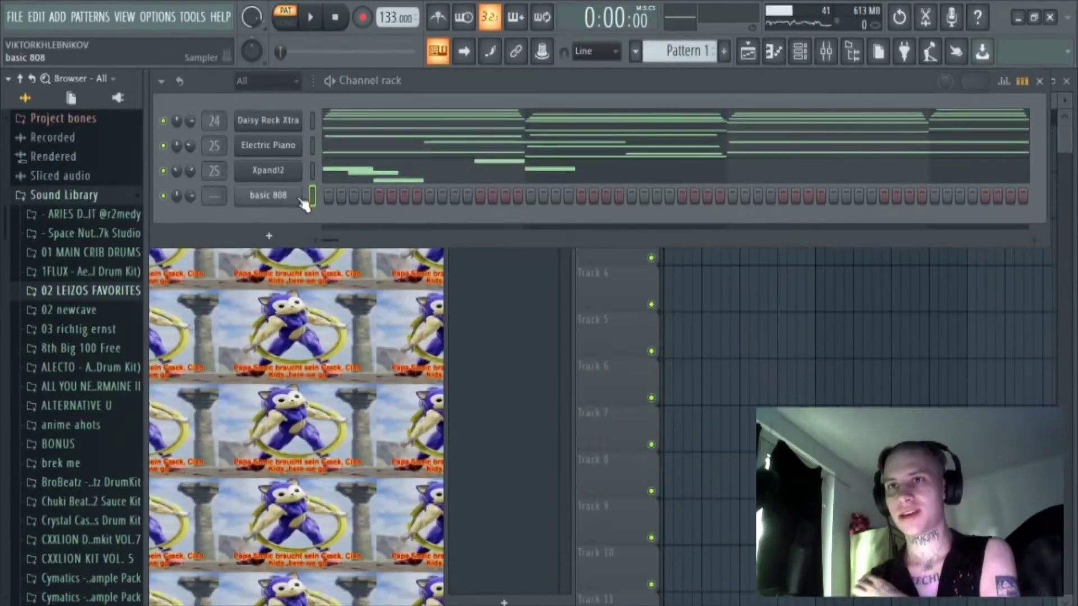
Open the basic 808 sample in the Edison audio editor, bring up its region options and play the sound.
{"action": "left_click", "coordinate": [289, 197]}
{"action": "right_click", "coordinate": [449, 531]}
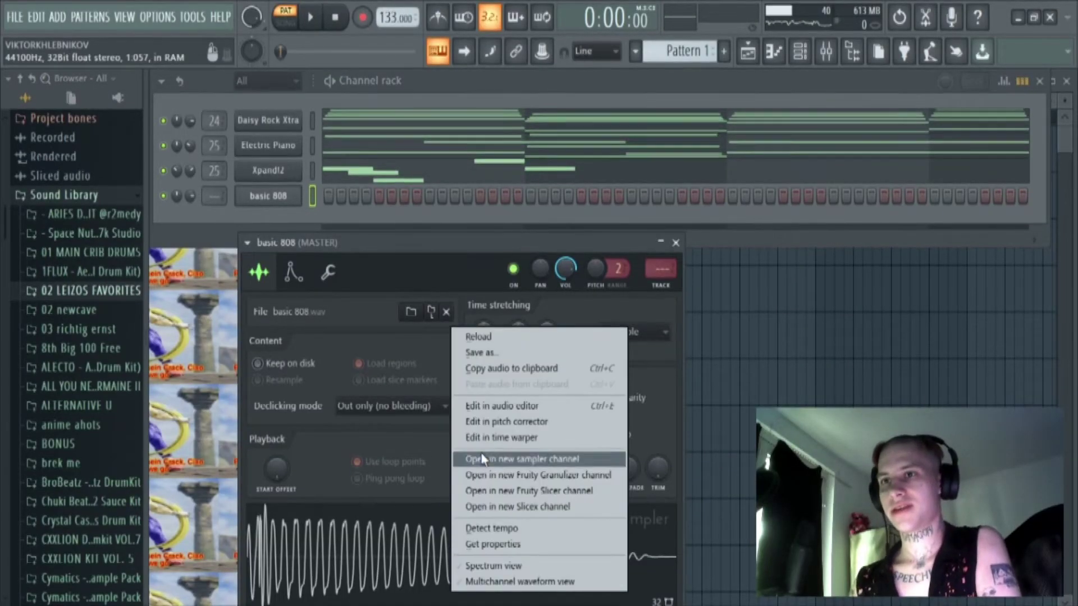
{"action": "left_click", "coordinate": [486, 410]}
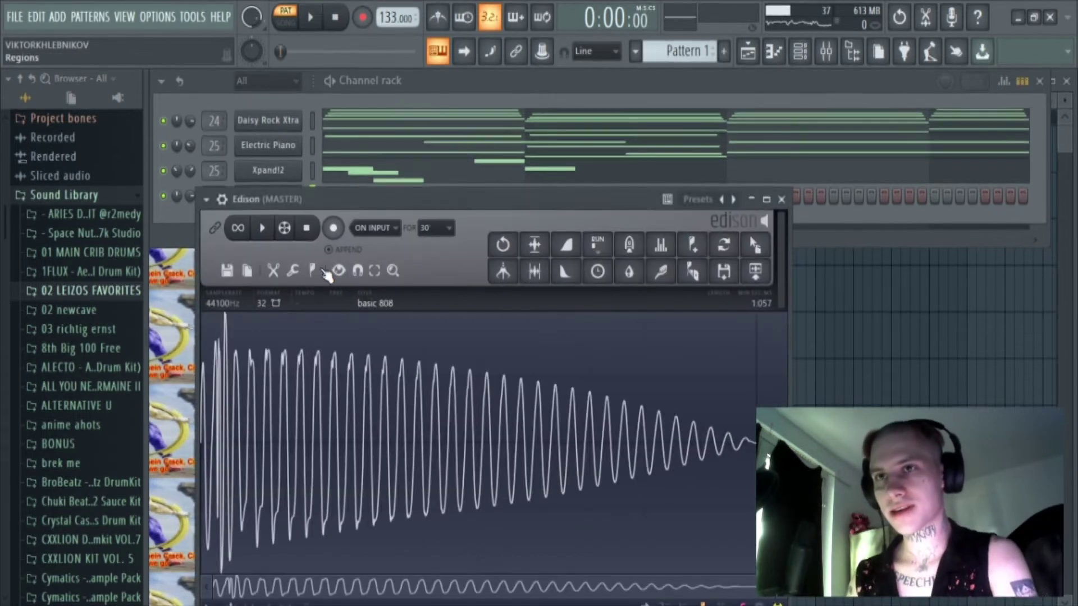
{"action": "left_click", "coordinate": [312, 270]}
{"action": "left_click", "coordinate": [393, 270]}
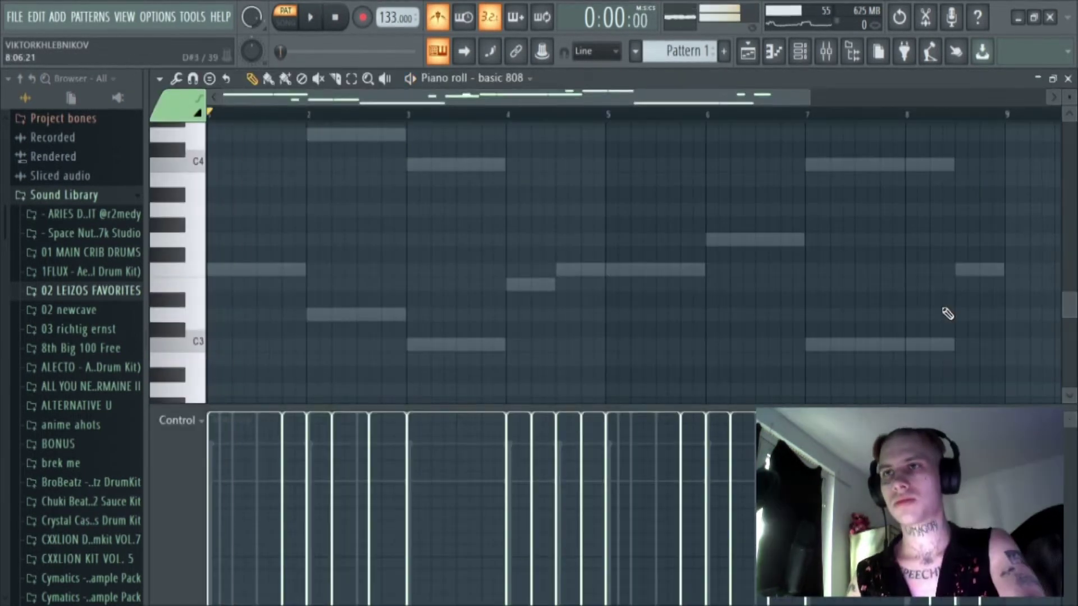
{"action": "key", "text": "space"}
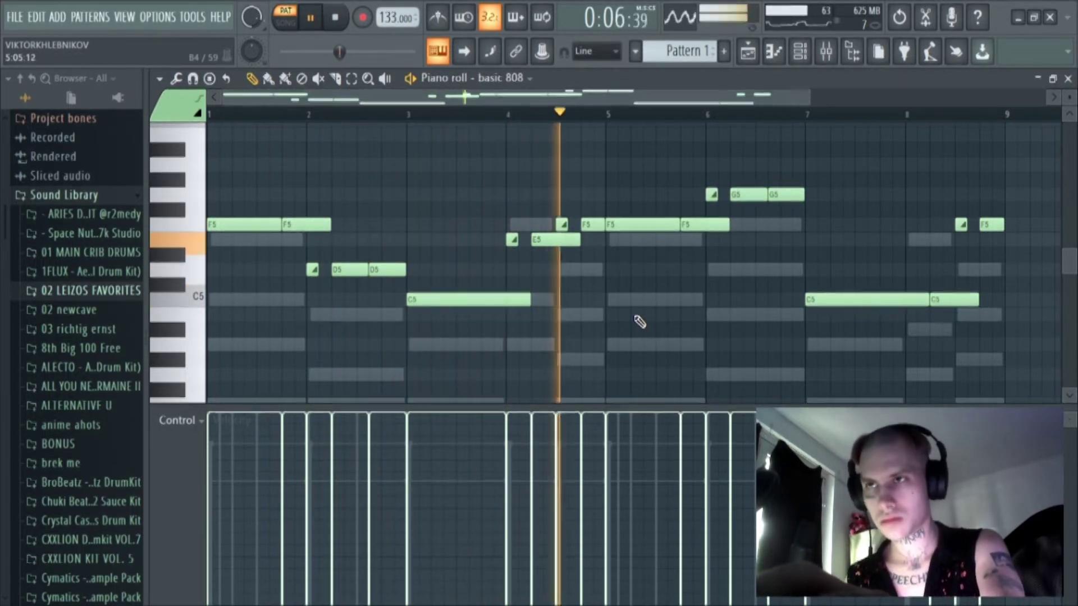
Play the basic 808 bass line from the start of bar 4.
{"action": "left_click", "coordinate": [507, 114]}
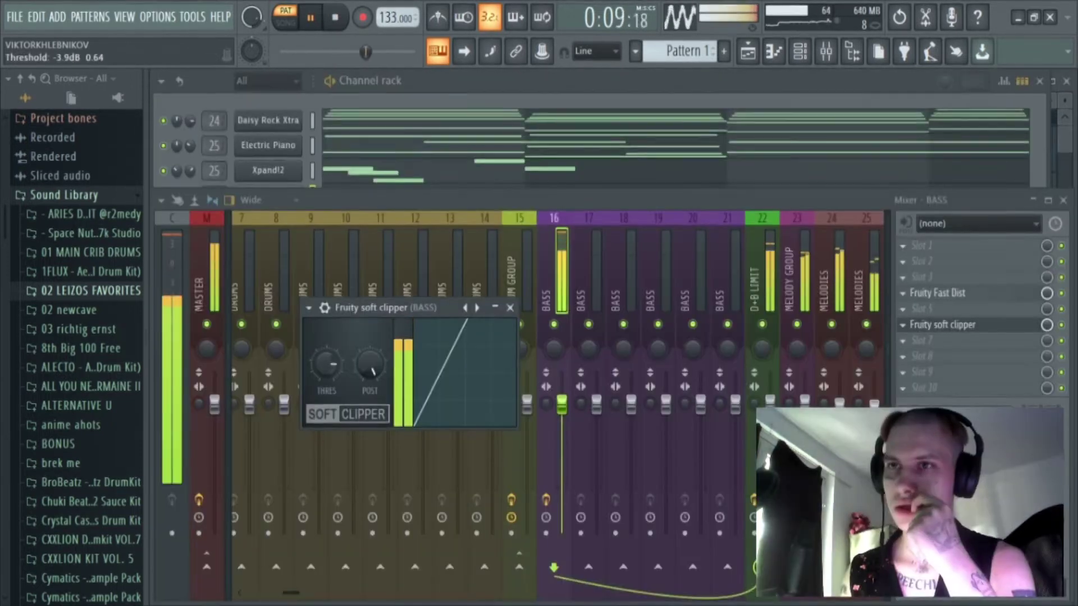
{"action": "left_click_drag", "start_coordinate": [326, 363], "coordinate": [328, 430]}
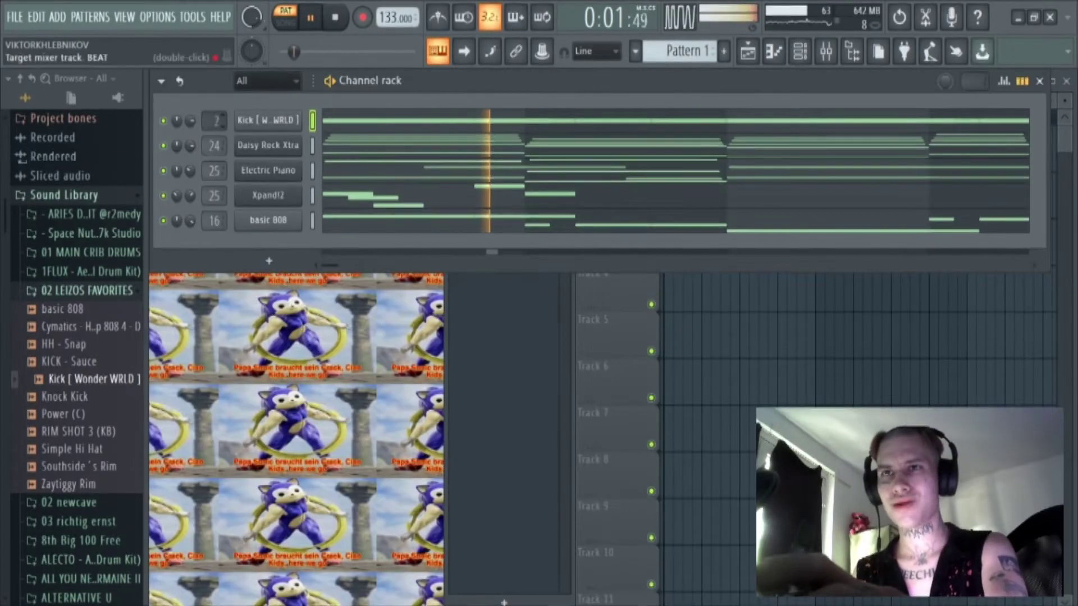
Route the Wonder WRLD kick channel to mixer track 3 and play back the pattern.
{"action": "left_click_drag", "start_coordinate": [214, 121], "coordinate": [215, 115]}
{"action": "scroll", "coordinate": [191, 123], "scroll_direction": "down", "scroll_amount": 1}
{"action": "key", "text": "space"}
{"action": "key", "text": "space"}
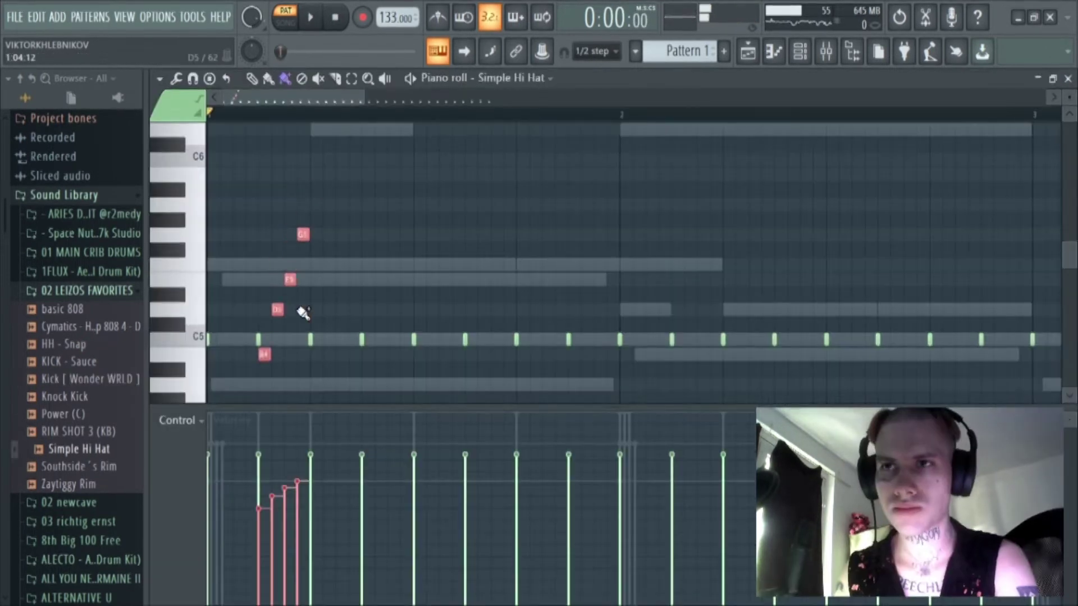
Shift the early bar 1 hi-hat roll notes down in pitch to form a rising A4, B4, D5 run, playing back to check.
{"action": "key", "text": "Down"}
{"action": "key", "text": "Down"}
{"action": "key", "text": "shift+Down"}
{"action": "key", "text": "space"}
{"action": "key", "text": "space"}
{"action": "key", "text": "space"}
{"action": "key", "text": "shift+Down"}
{"action": "key", "text": "Down"}
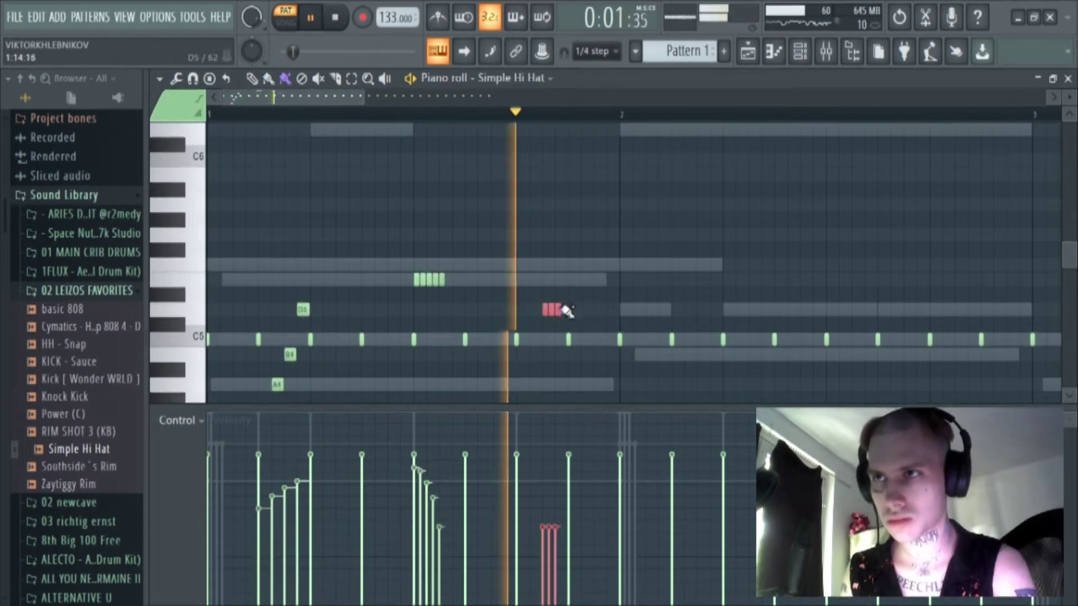
Place a fast D5 hi-hat roll near the end of bar 1 and ramp its note velocities upward.
{"action": "left_click_drag", "start_coordinate": [566, 310], "coordinate": [572, 310]}
{"action": "key", "text": "space"}
{"action": "left_click_drag", "start_coordinate": [541, 544], "coordinate": [570, 484]}
{"action": "key", "text": "space"}
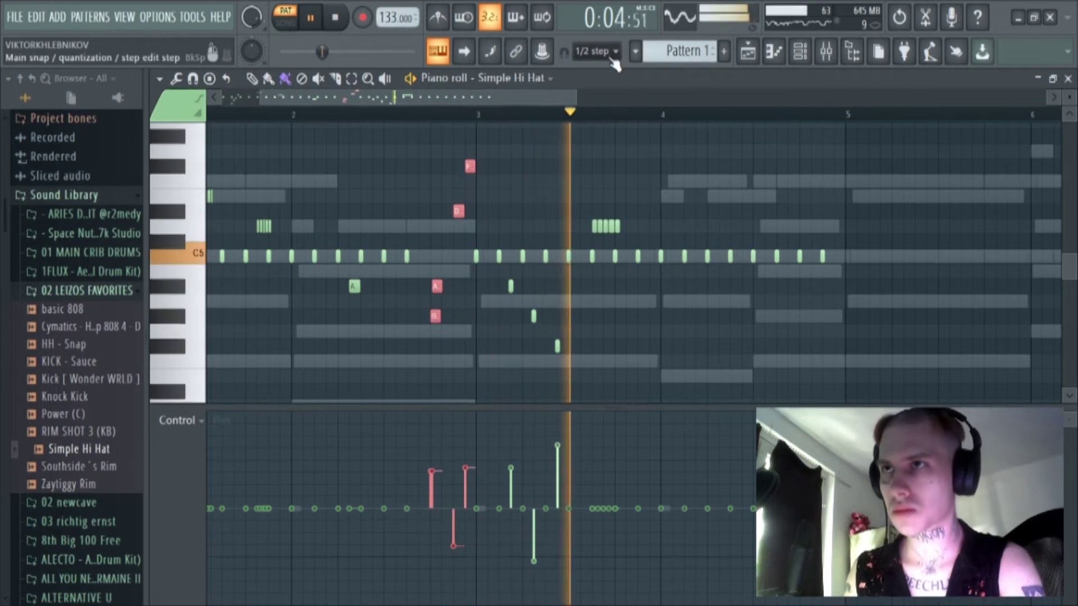
Set the snap to Line, duplicate the four-bar hi-hat pattern into bars 5 to 8 and return to the channel rack.
{"action": "key", "text": "space"}
{"action": "left_click", "coordinate": [599, 52]}
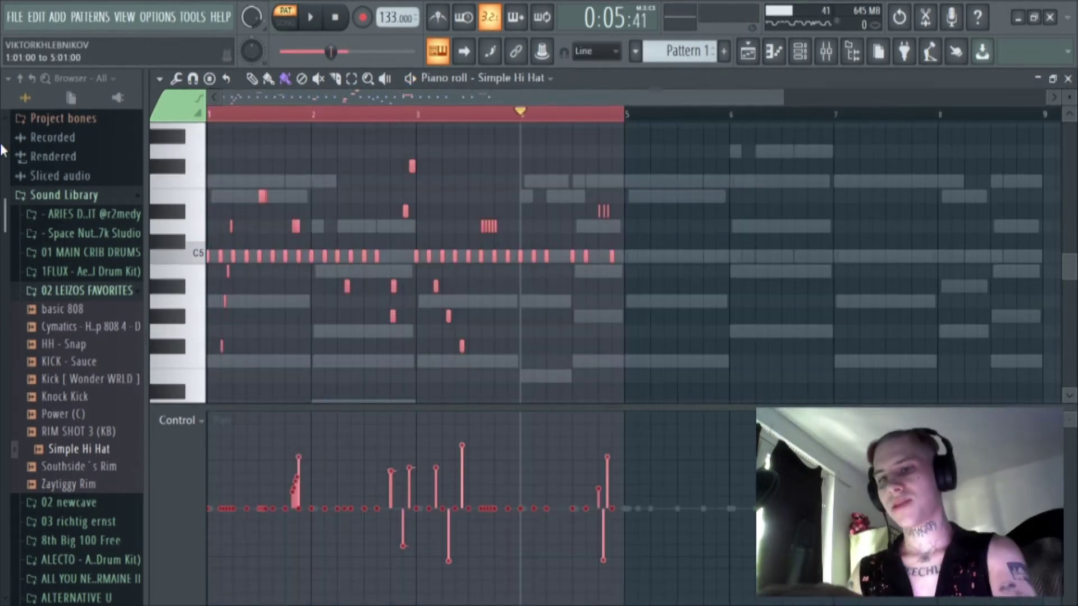
{"action": "key", "text": "ctrl+b"}
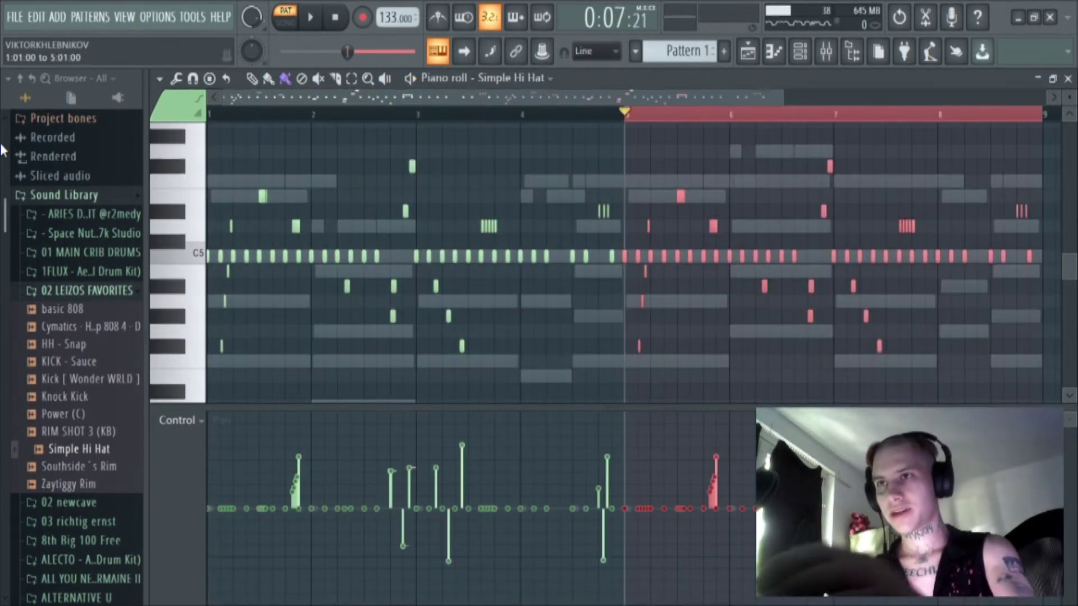
{"action": "double_click", "coordinate": [261, 115]}
{"action": "left_click", "coordinate": [214, 116]}
{"action": "key", "text": "F7"}
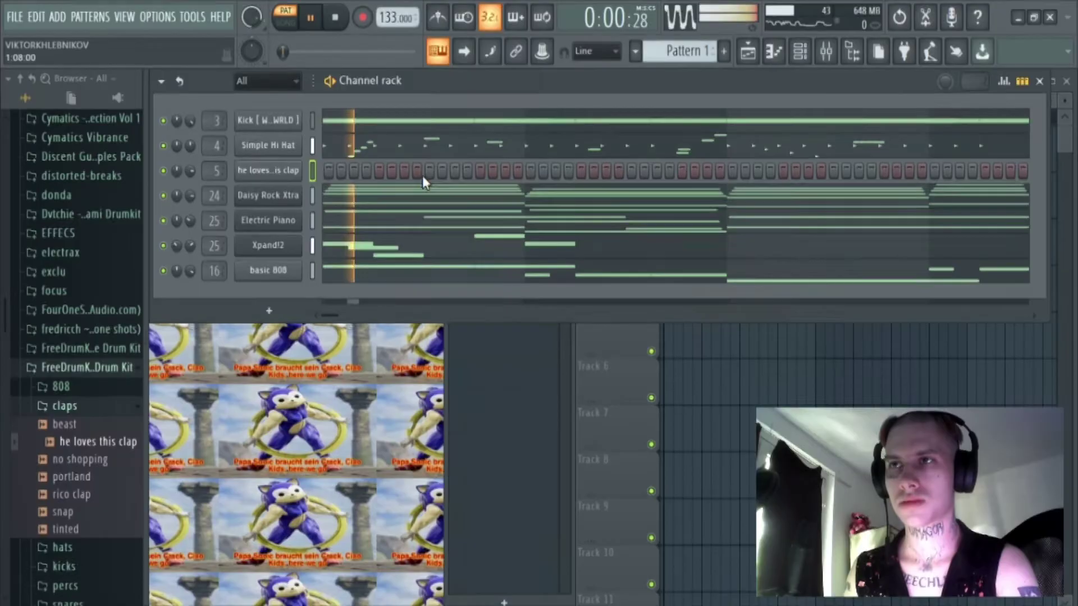
Place hits on steps 9 and 25 of the "he loves this clap" channel.
{"action": "left_click", "coordinate": [430, 171]}
{"action": "left_click", "coordinate": [631, 171]}
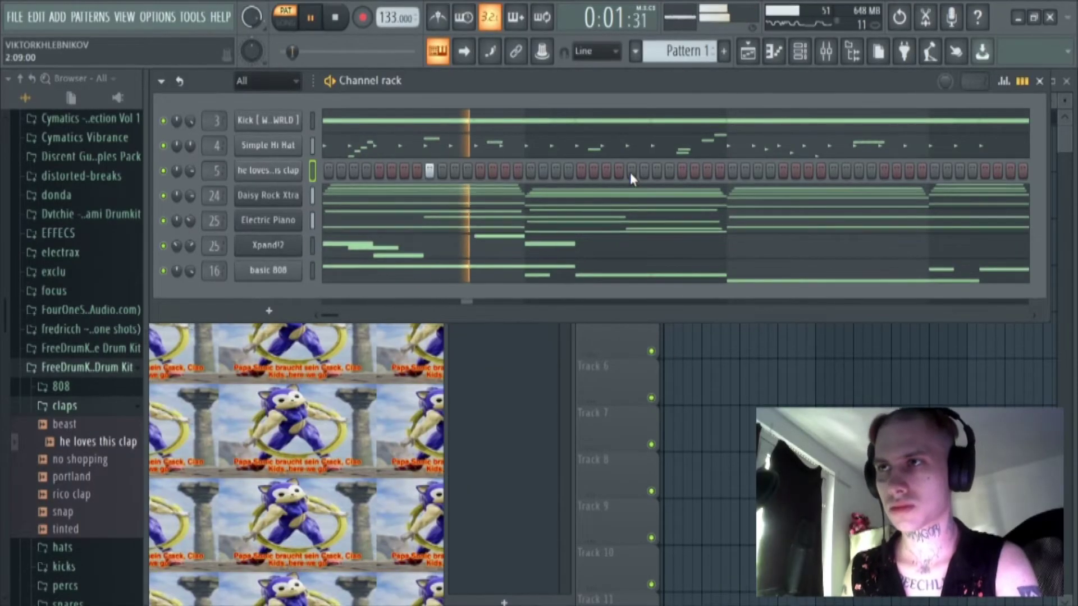
{"action": "left_click_drag", "start_coordinate": [336, 316], "coordinate": [359, 319]}
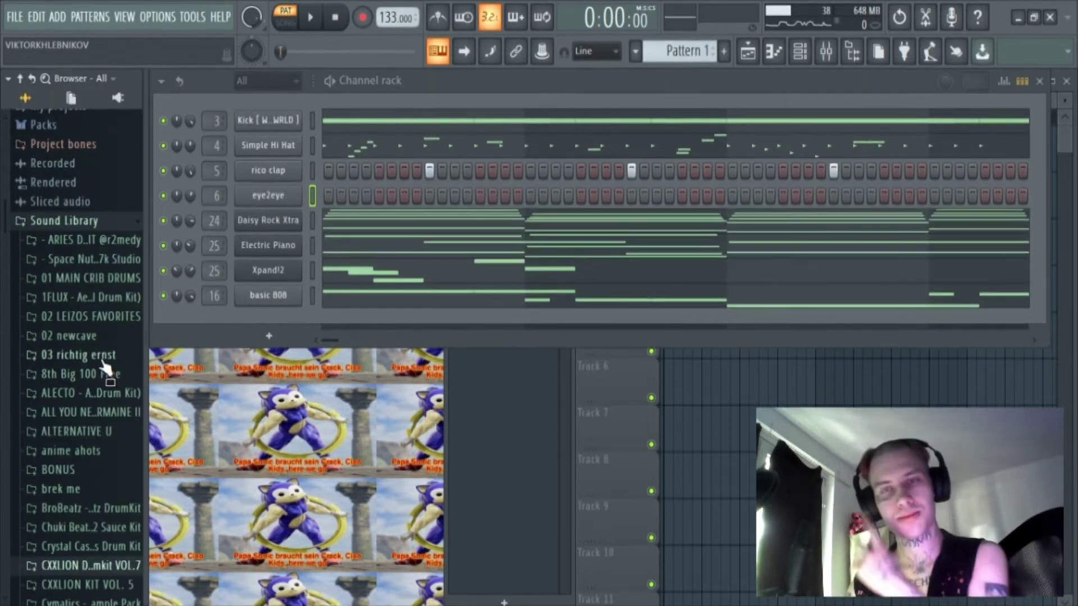
Find the remskot sample in the percs folder of 03 richtig ernst and load it onto the eye2eye channel.
{"action": "left_click", "coordinate": [84, 355]}
{"action": "scroll", "coordinate": [104, 348], "scroll_direction": "down", "scroll_amount": 3}
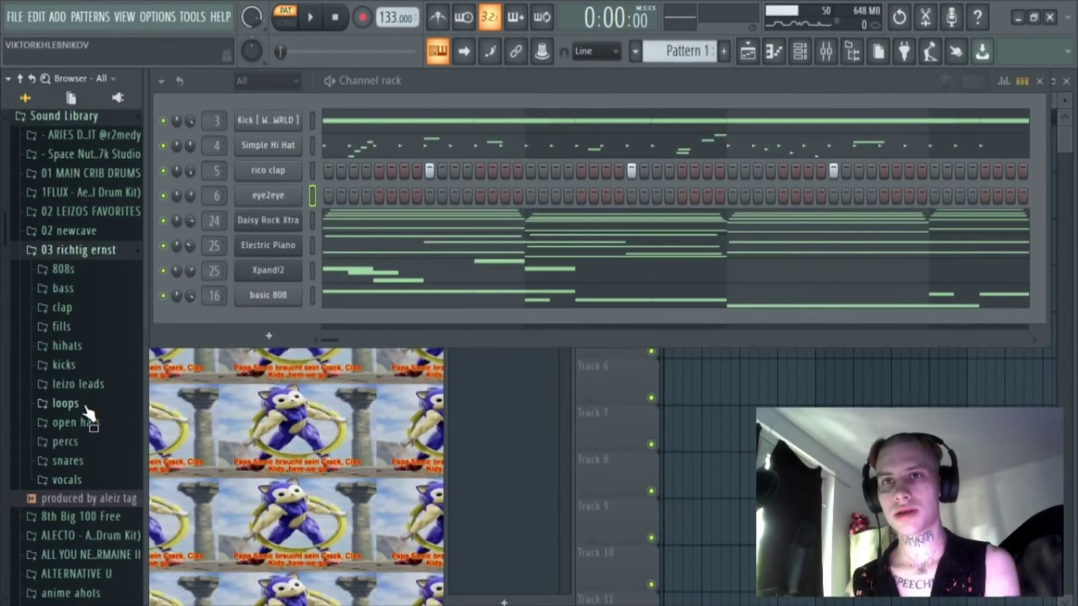
{"action": "left_click", "coordinate": [107, 441]}
{"action": "scroll", "coordinate": [98, 336], "scroll_direction": "down", "scroll_amount": 6}
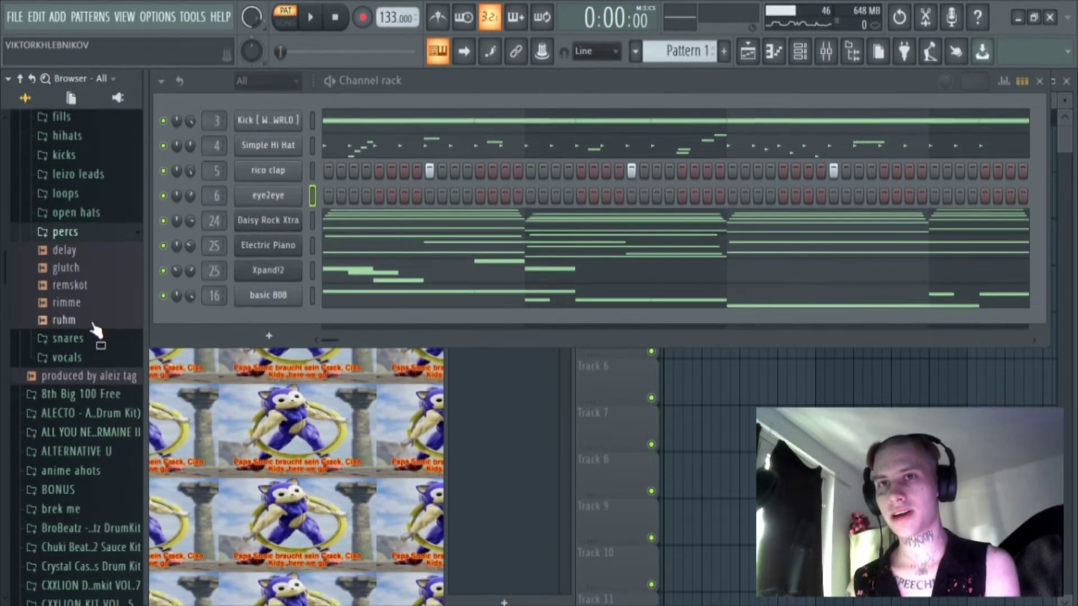
{"action": "left_click", "coordinate": [95, 288]}
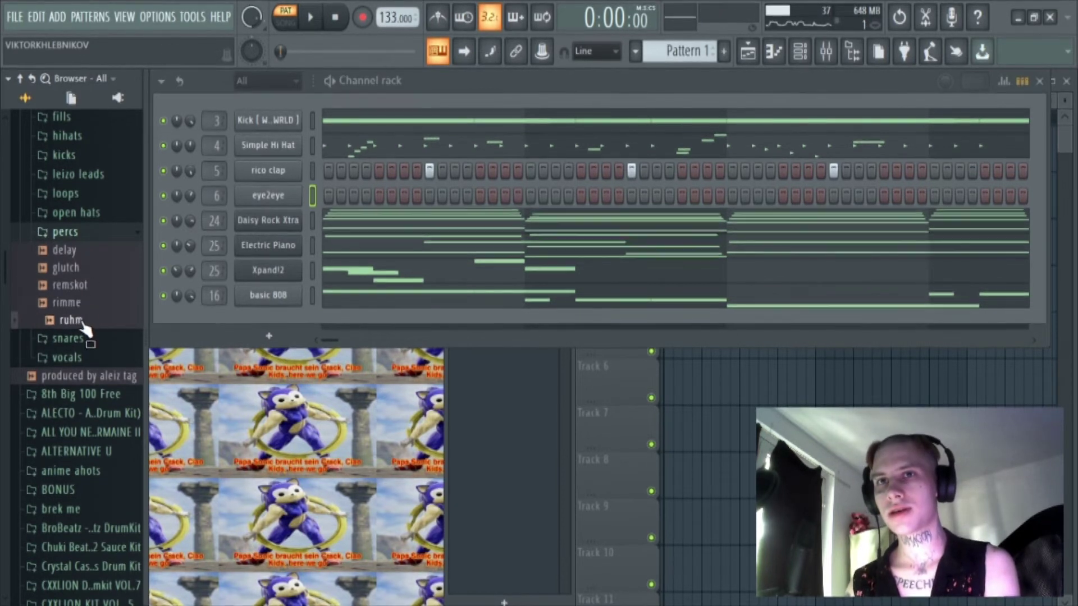
{"action": "left_click_drag", "start_coordinate": [260, 201], "coordinate": [261, 201]}
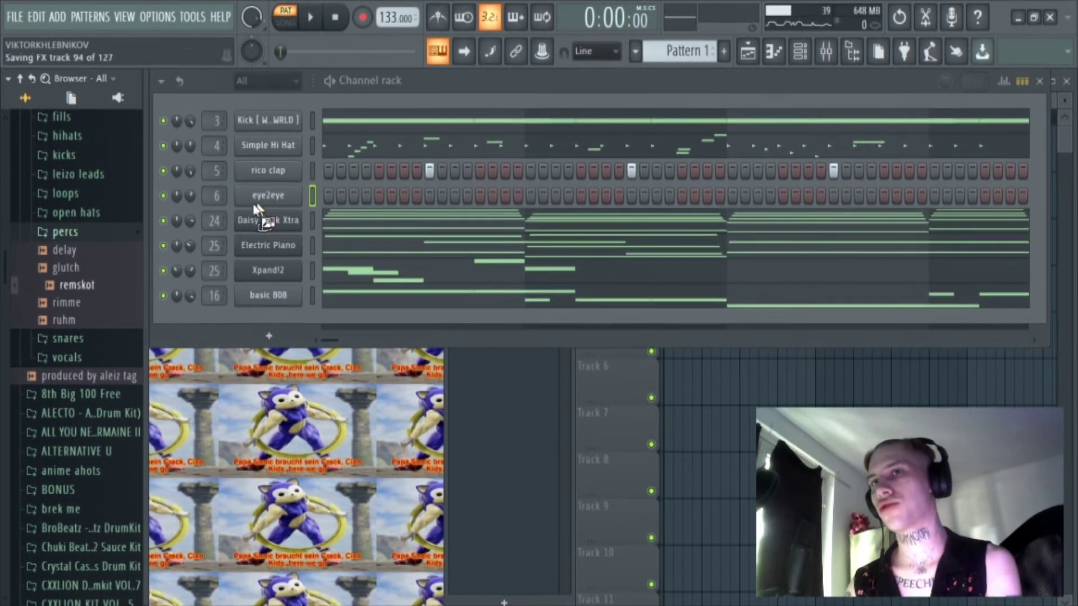
Play back the pattern with and without the drum and 808 channels.
{"action": "key", "text": "space"}
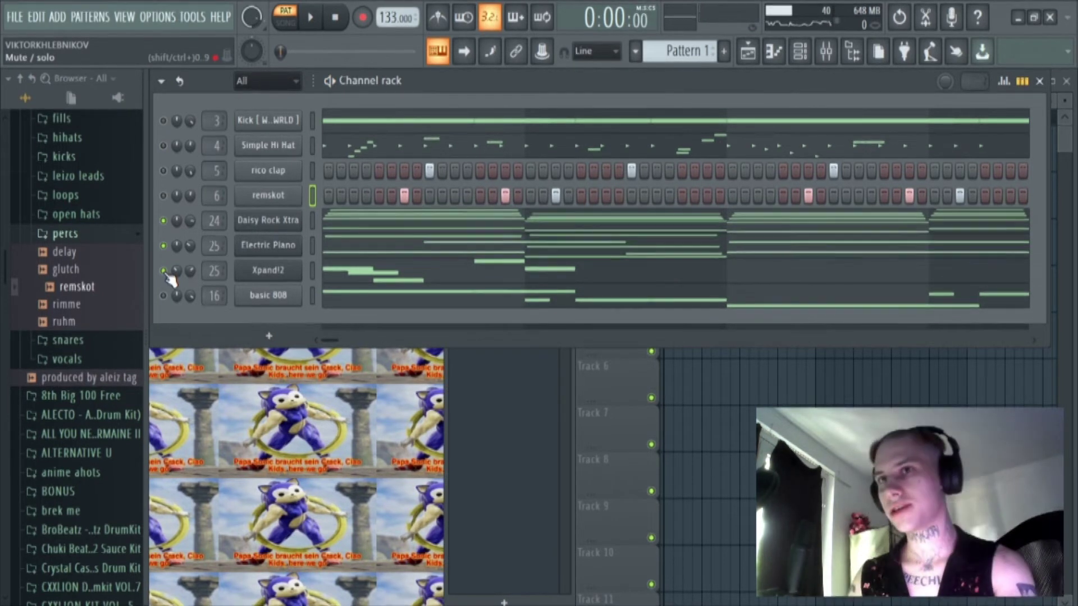
{"action": "key", "text": "space"}
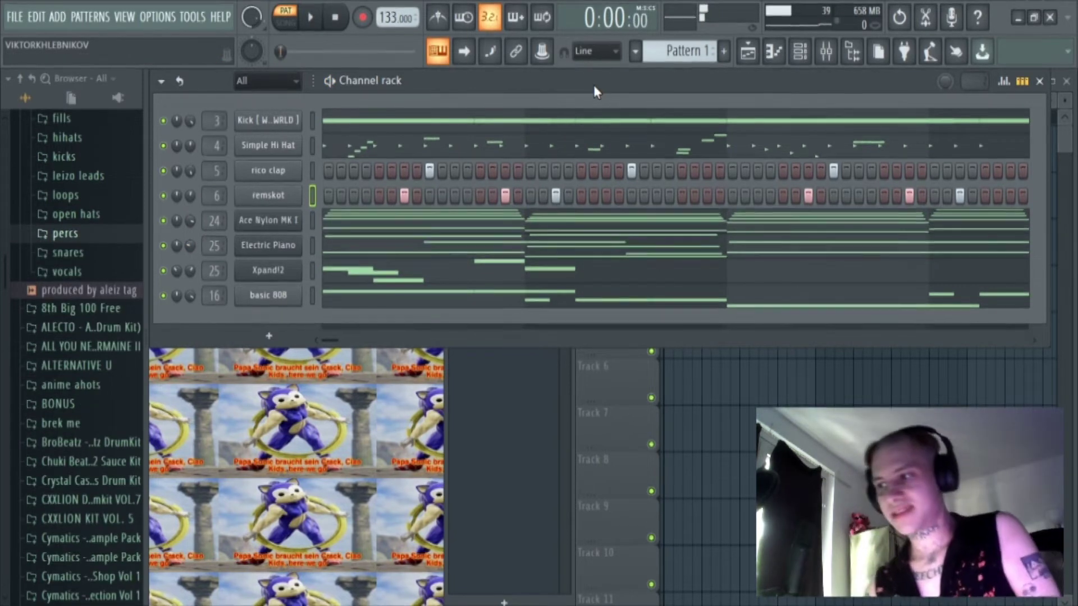
Save the project as anime1 in the 1 BEAT PR0 folder and start a new project.
{"action": "left_click", "coordinate": [16, 17]}
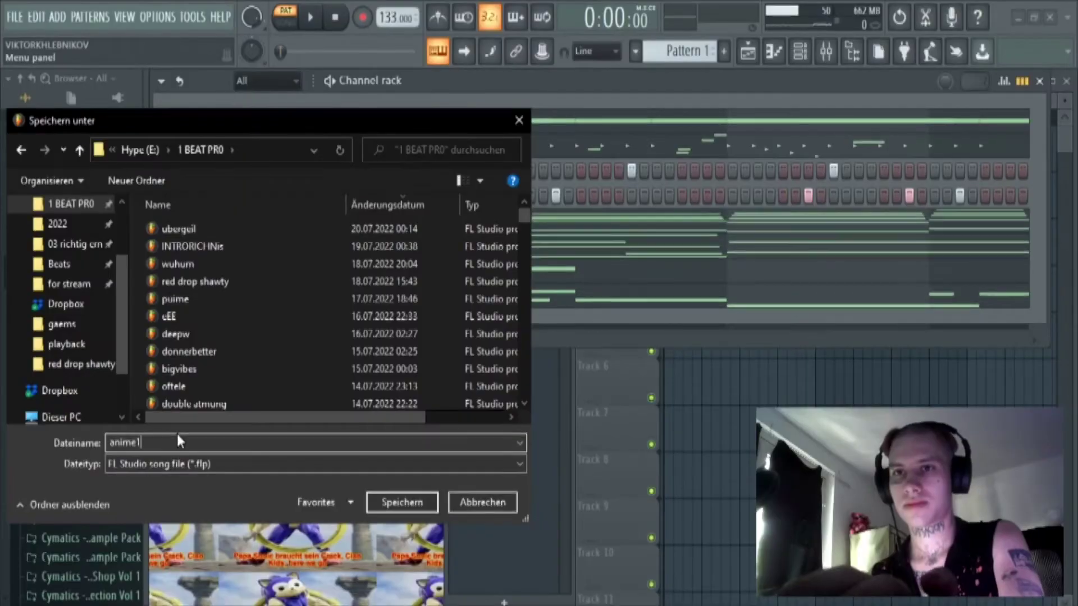
{"action": "key", "text": "Return"}
{"action": "left_click", "coordinate": [15, 17]}
{"action": "left_click", "coordinate": [27, 41]}
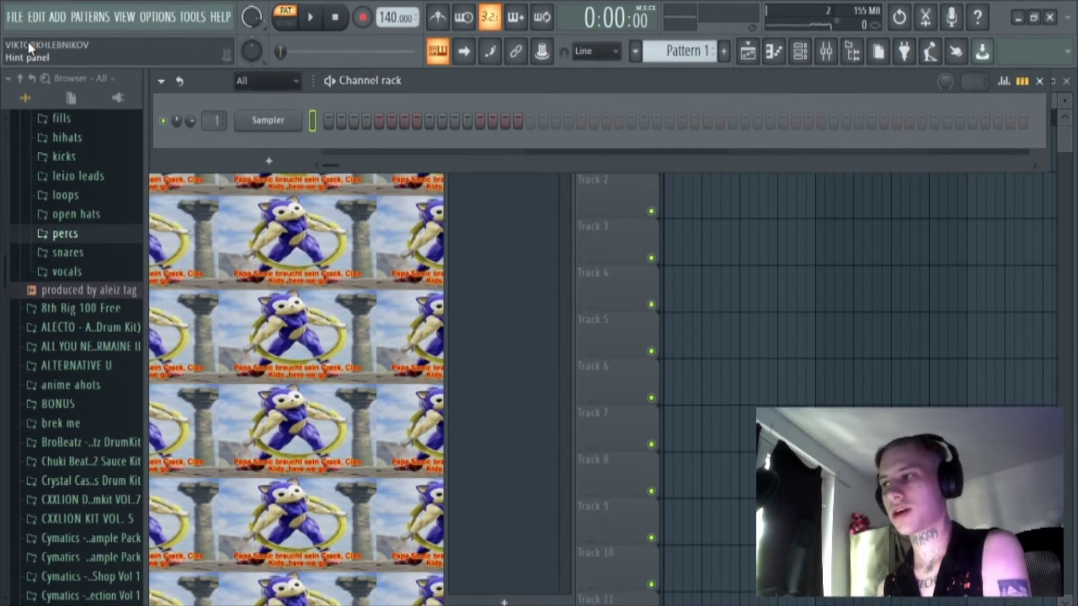
Set the tempo to 141 BPM and add a two-bar D#5 above the E4, G#4 and B4 chord in Piezoish.
{"action": "left_click_drag", "start_coordinate": [394, 18], "coordinate": [394, 15]}
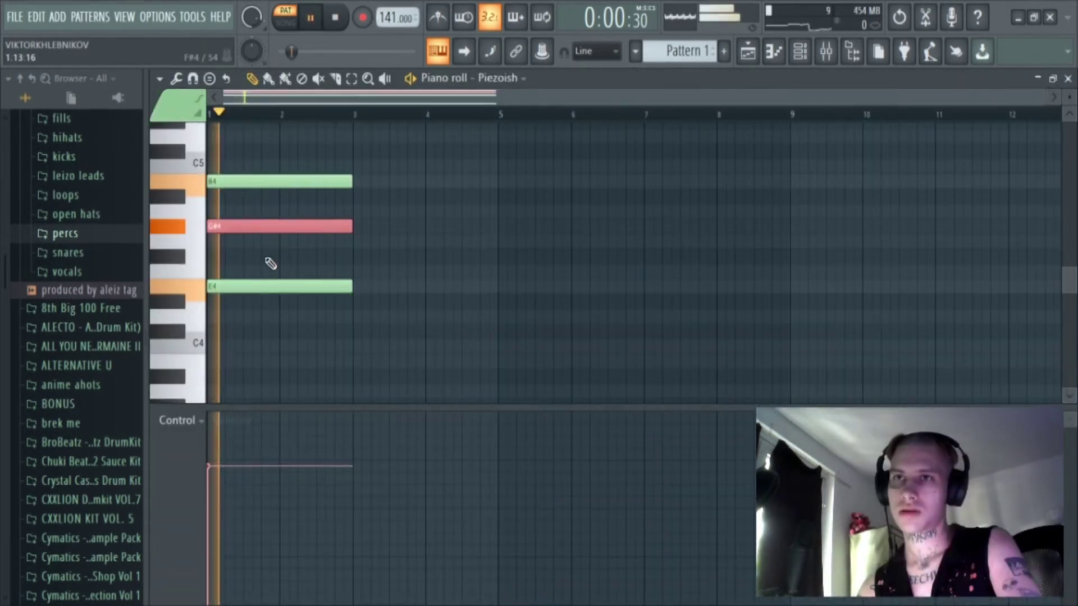
{"action": "scroll", "coordinate": [269, 262], "scroll_direction": "up", "scroll_amount": 3}
{"action": "left_click", "coordinate": [226, 212]}
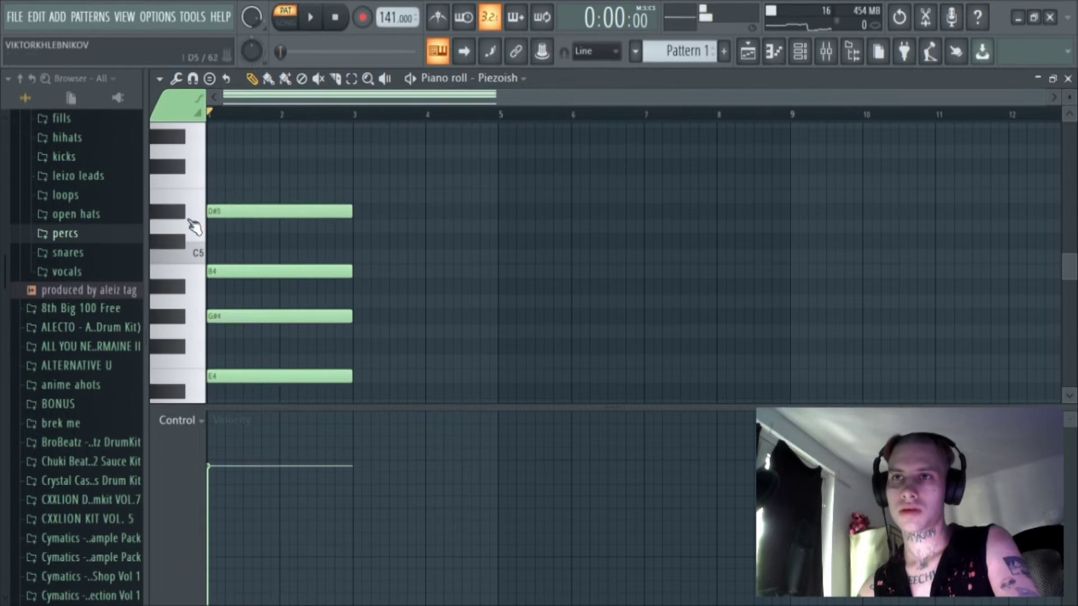
{"action": "scroll", "coordinate": [425, 292], "scroll_direction": "down", "scroll_amount": 7}
{"action": "key", "text": "space"}
{"action": "right_click", "coordinate": [303, 241]}
{"action": "scroll", "coordinate": [314, 264], "scroll_direction": "up", "scroll_amount": 6}
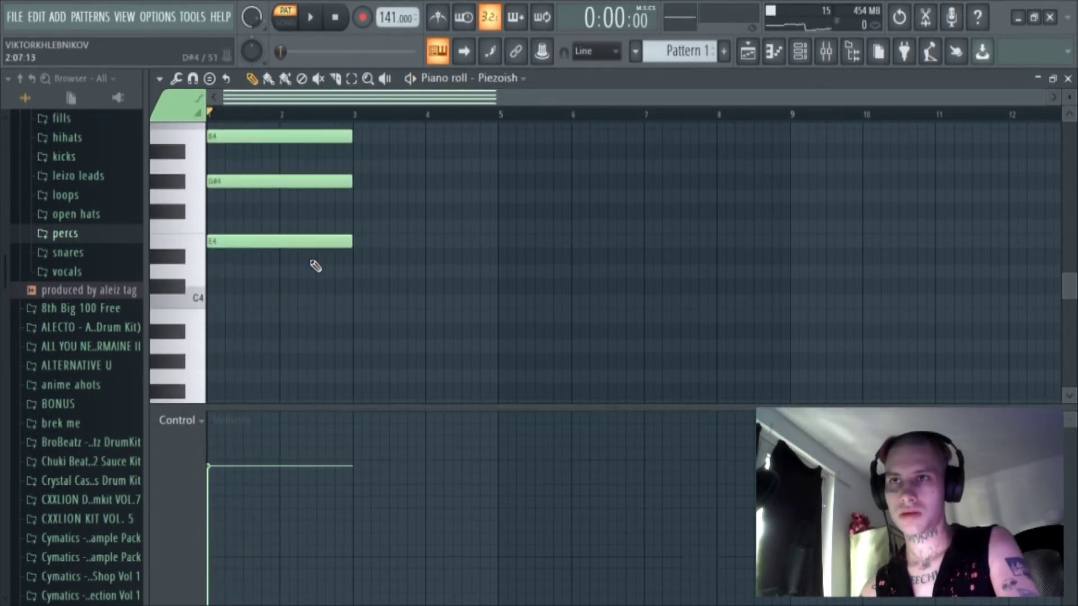
Replace the chord with an eight-bar progression starting with D4, F#4, A4, C#5 in bar 1 and C#4, G#4, C#5, E5 in bar 2.
{"action": "key", "text": "space"}
{"action": "scroll", "coordinate": [308, 362], "scroll_direction": "up", "scroll_amount": 2}
{"action": "left_click_drag", "start_coordinate": [373, 392], "coordinate": [332, 180]}
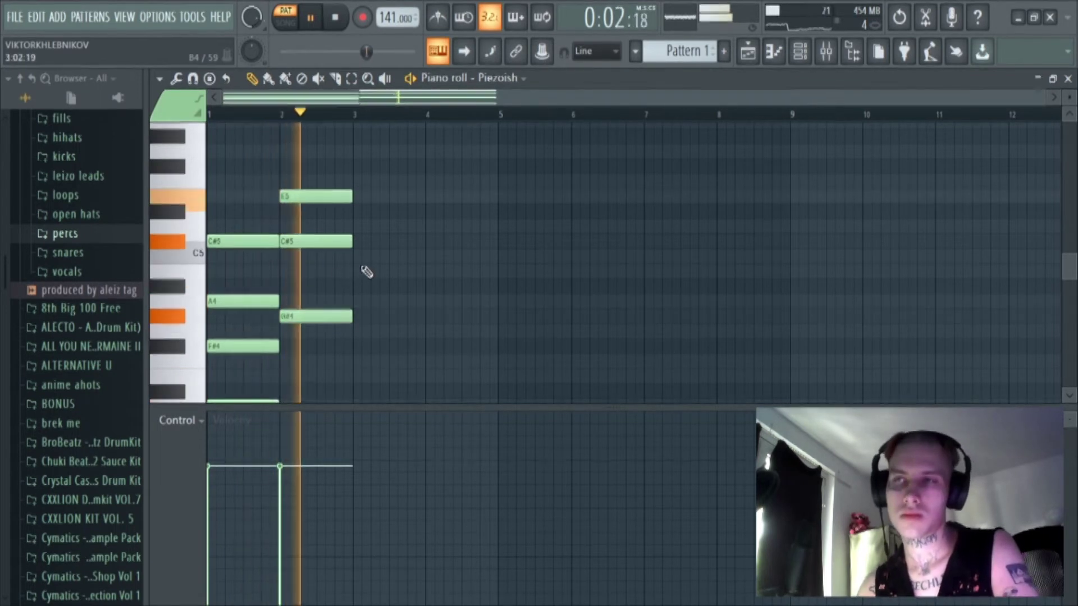
{"action": "scroll", "coordinate": [365, 269], "scroll_direction": "down", "scroll_amount": 2}
{"action": "key", "text": "space"}
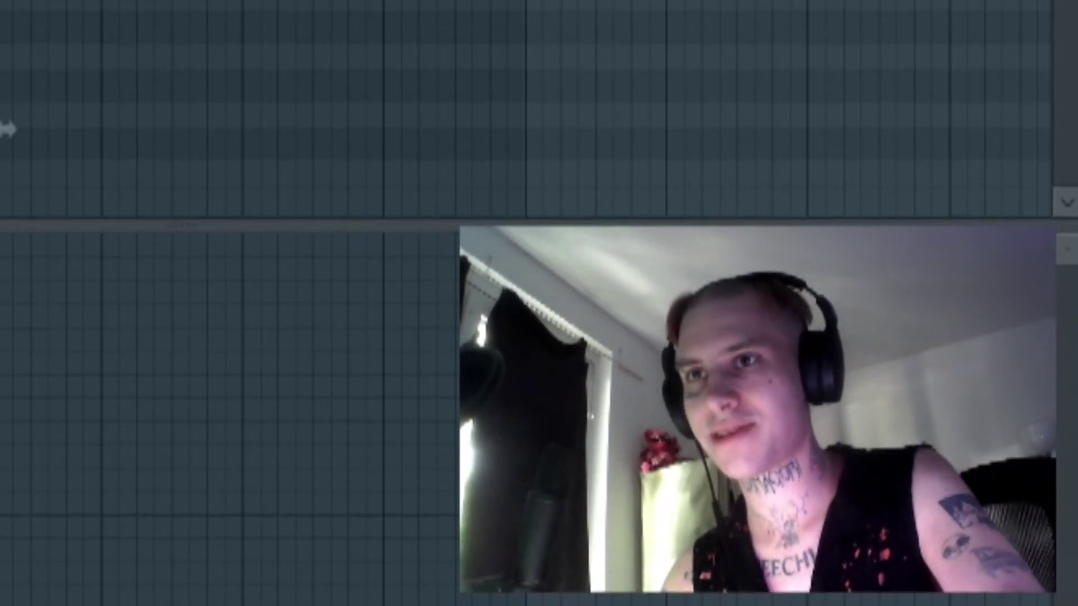
{"action": "key", "text": "space"}
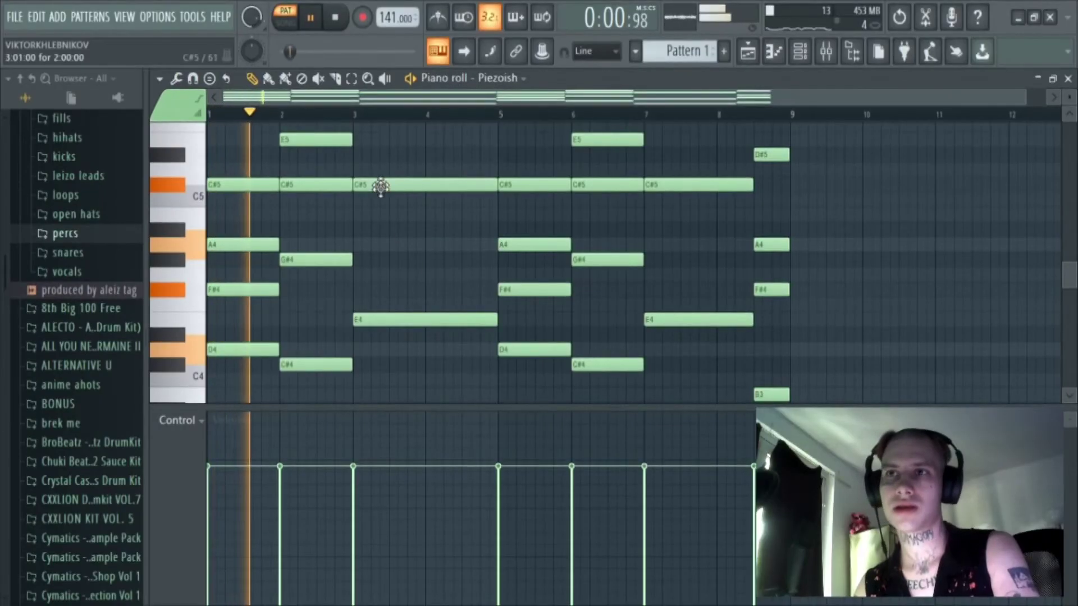
Replace the C#5 of the chord starting at bar 3 with a two-bar G#4.
{"action": "left_click", "coordinate": [362, 215]}
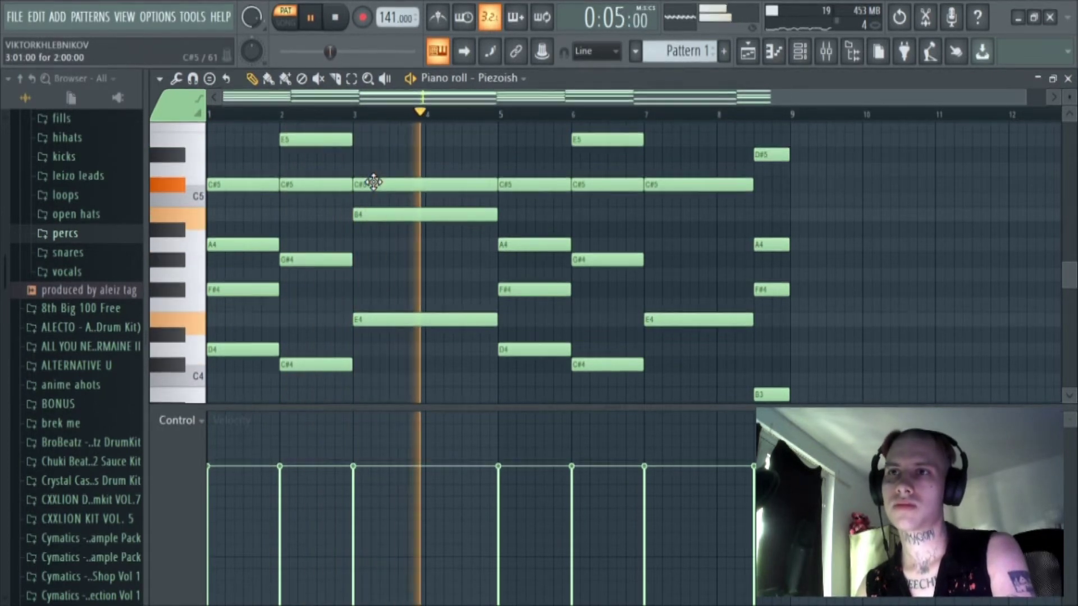
{"action": "left_click_drag", "start_coordinate": [372, 217], "coordinate": [380, 258]}
{"action": "scroll", "coordinate": [389, 261], "scroll_direction": "down", "scroll_amount": 2}
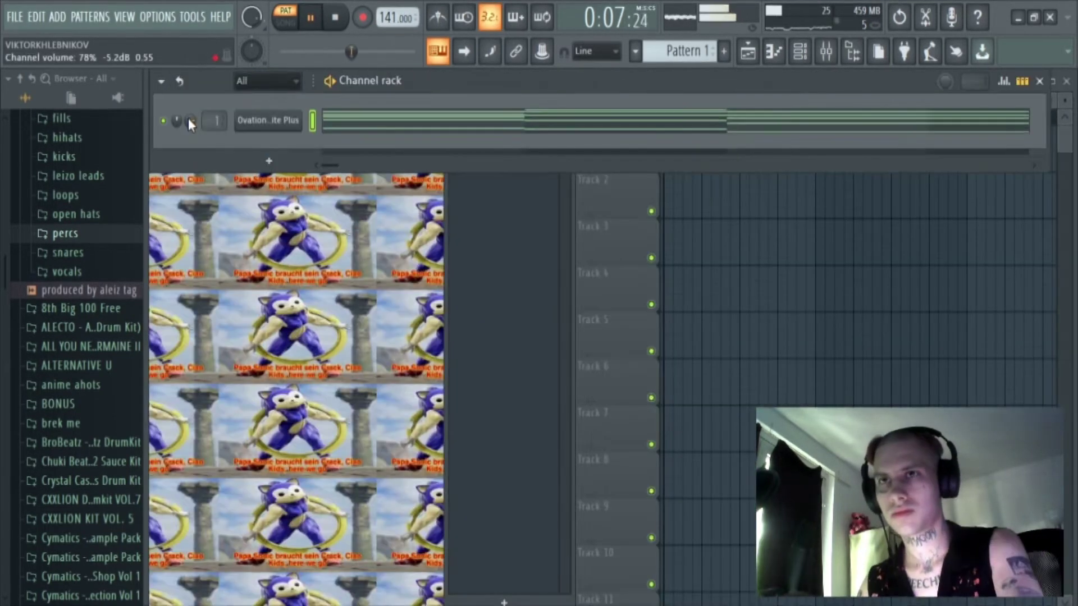
Add a short descending run of B5, A#5, G#5 and F#5 just before bar 5 in the Ovation Elite Plus part.
{"action": "left_click_drag", "start_coordinate": [189, 119], "coordinate": [188, 112]}
{"action": "left_click", "coordinate": [389, 122]}
{"action": "scroll", "coordinate": [389, 269], "scroll_direction": "up", "scroll_amount": 6}
{"action": "key", "text": "space"}
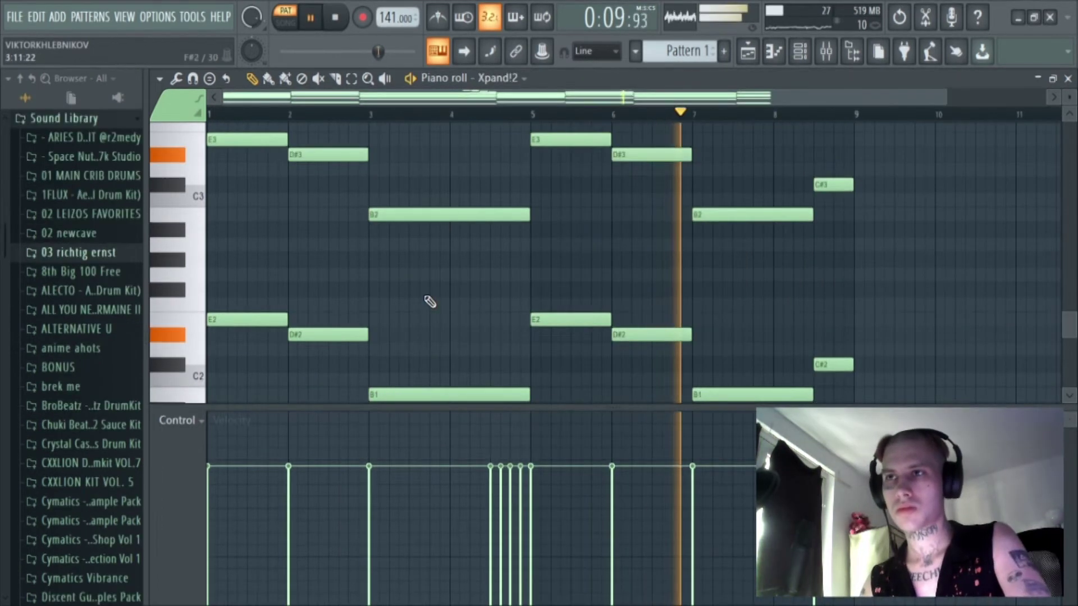
{"action": "scroll", "coordinate": [430, 302], "scroll_direction": "up", "scroll_amount": 3}
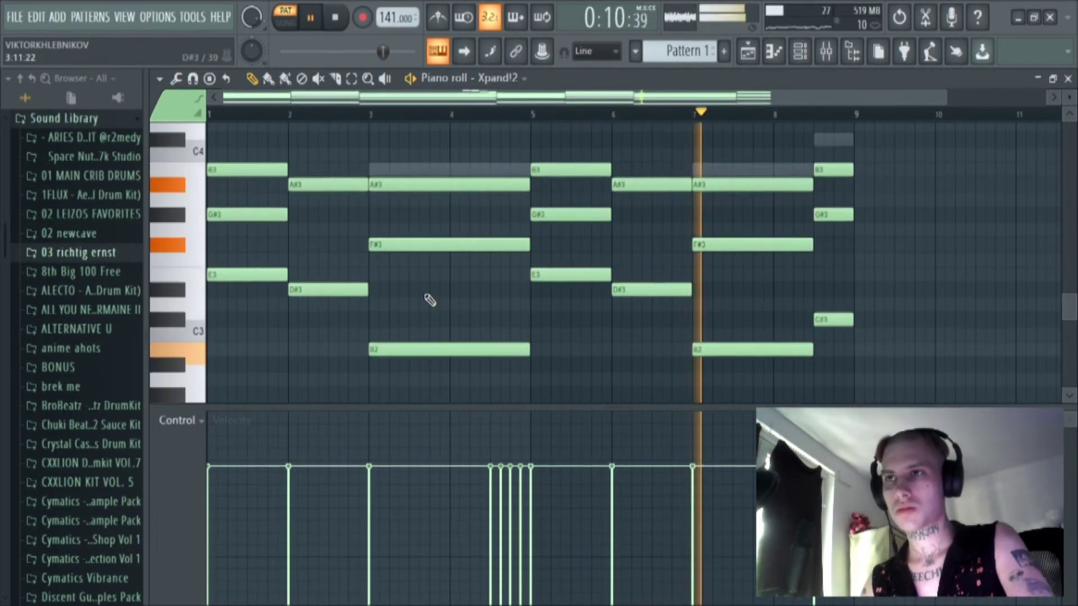
Delete the upper chord notes from the Xpand!2 part and transpose the remaining bass notes up one octave.
{"action": "left_click_drag", "start_coordinate": [828, 226], "coordinate": [194, 52]}
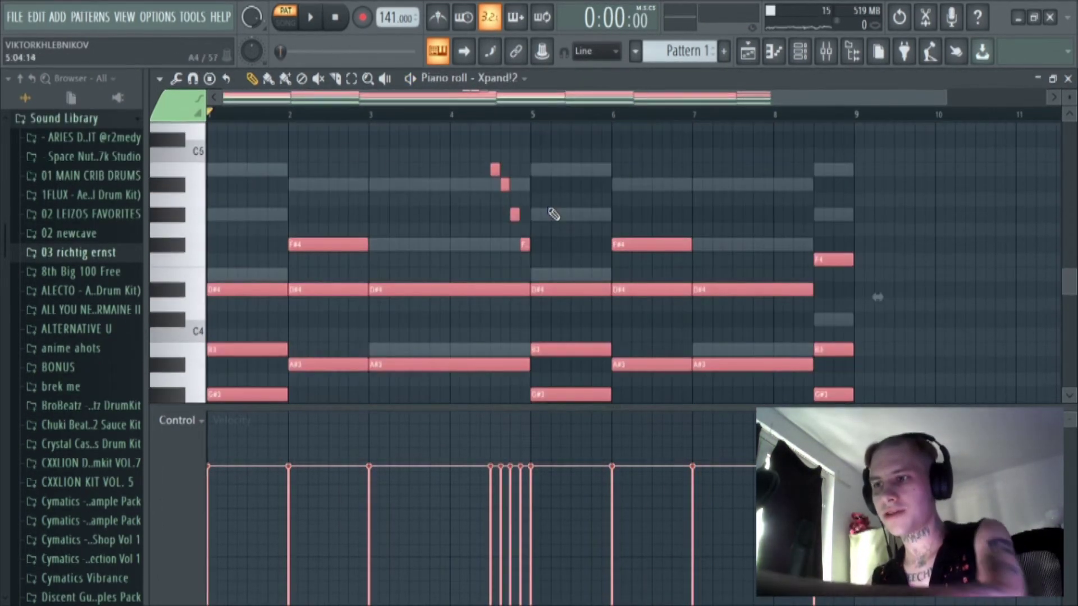
{"action": "key", "text": "Delete"}
{"action": "scroll", "coordinate": [660, 292], "scroll_direction": "down", "scroll_amount": 5}
{"action": "scroll", "coordinate": [667, 301], "scroll_direction": "up", "scroll_amount": 3}
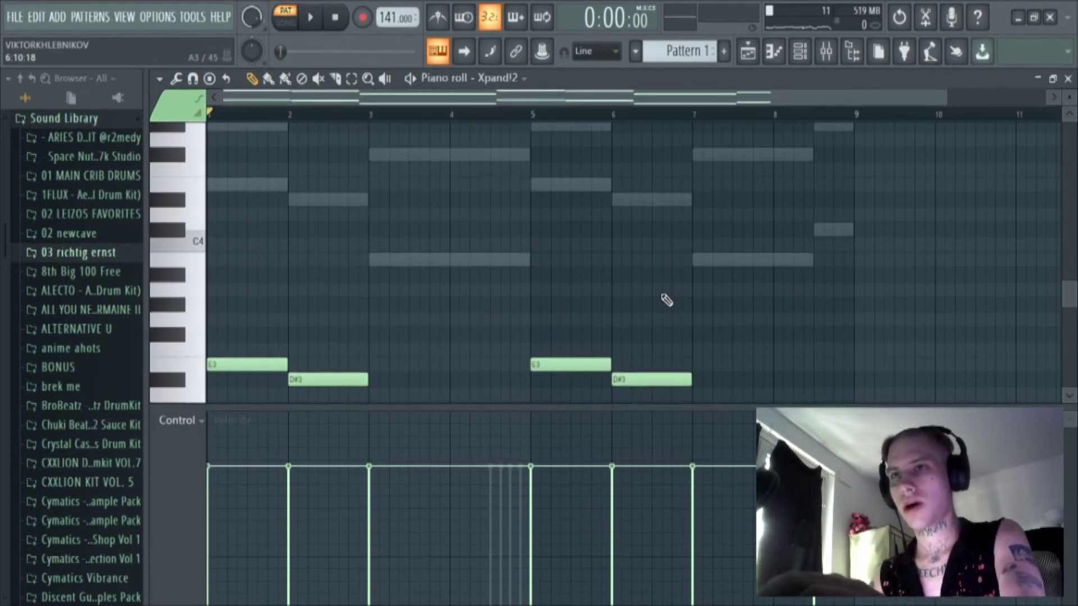
{"action": "key", "text": "ctrl+Up"}
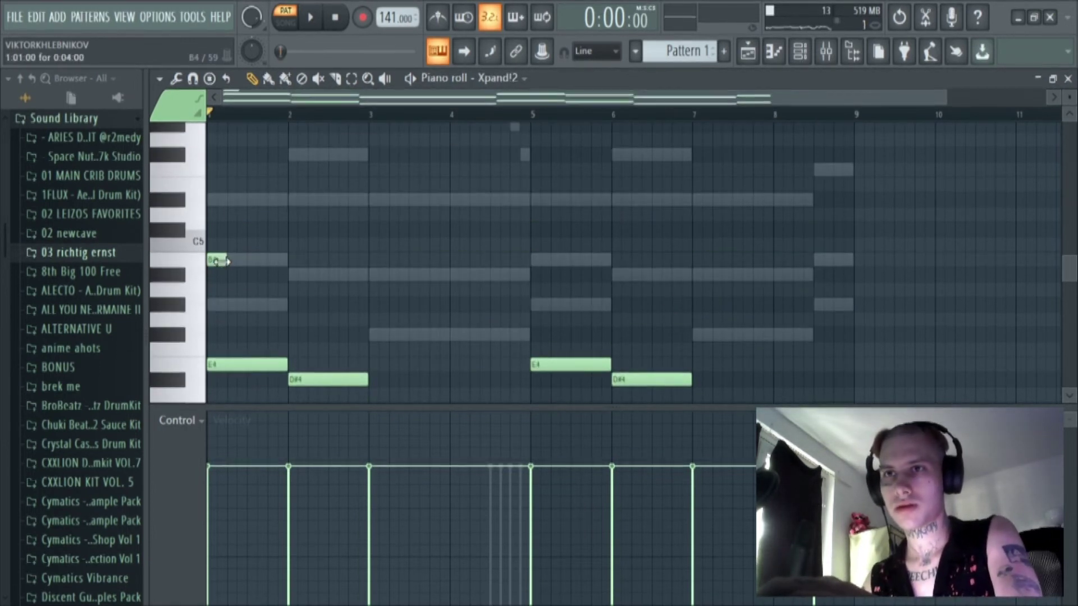
Add B4, A#4, F#4 and G#4 notes above the Xpand!2 bass line, matching the length of each bass note.
{"action": "scroll", "coordinate": [417, 311], "scroll_direction": "down", "scroll_amount": 2}
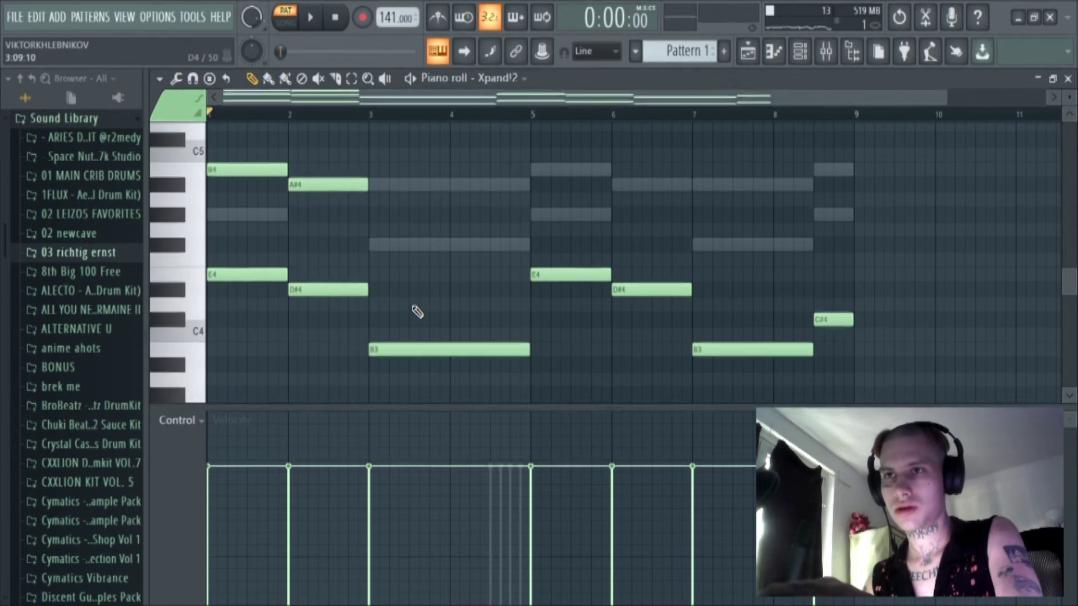
{"action": "left_click_drag", "start_coordinate": [525, 250], "coordinate": [536, 250]}
{"action": "key", "text": "space"}
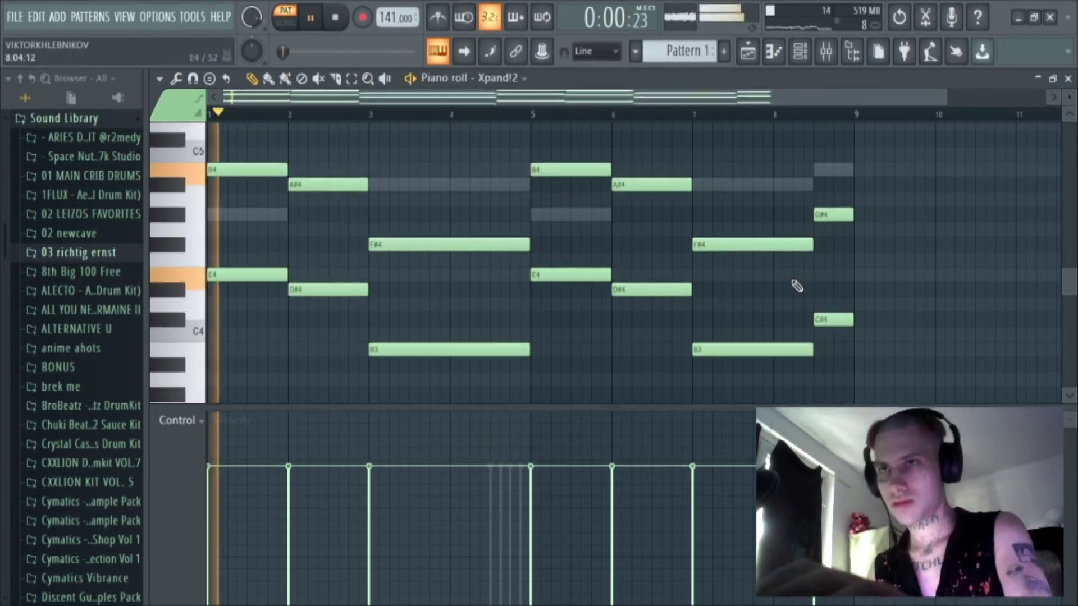
Lower the Xpand!2 notes by one octave and add a half-bar G#4 late in bar 5.
{"action": "key", "text": "space"}
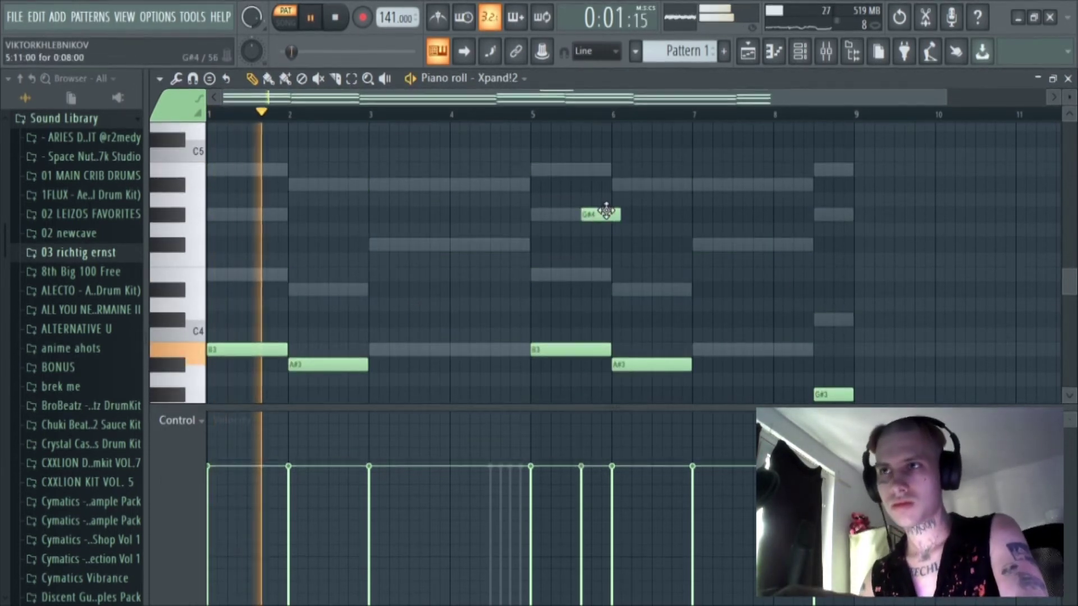
{"action": "scroll", "coordinate": [605, 224], "scroll_direction": "down", "scroll_amount": 2}
{"action": "key", "text": "F7"}
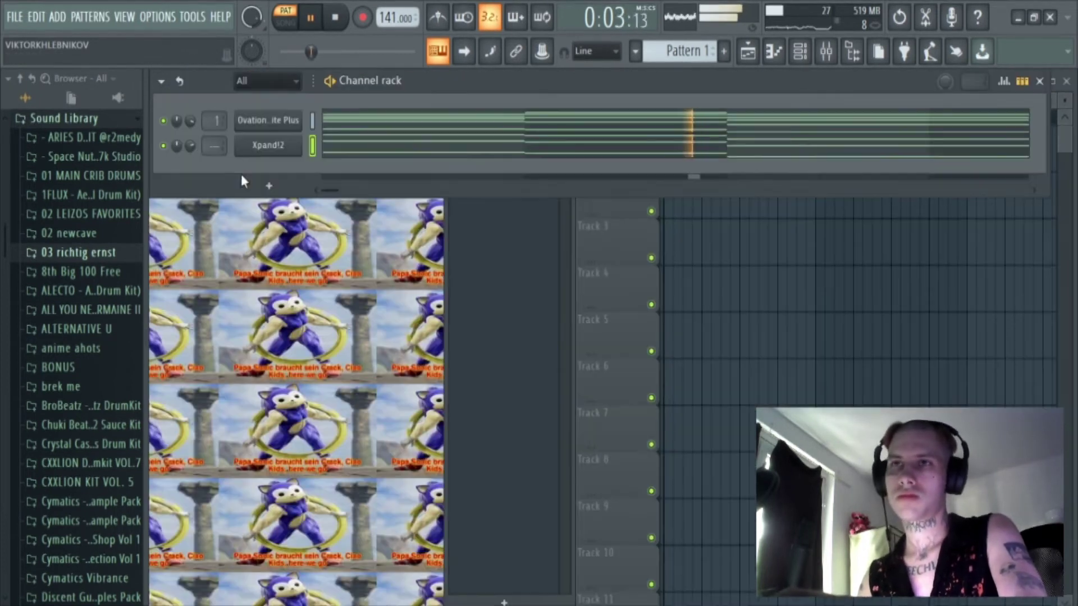
{"action": "left_click", "coordinate": [266, 147]}
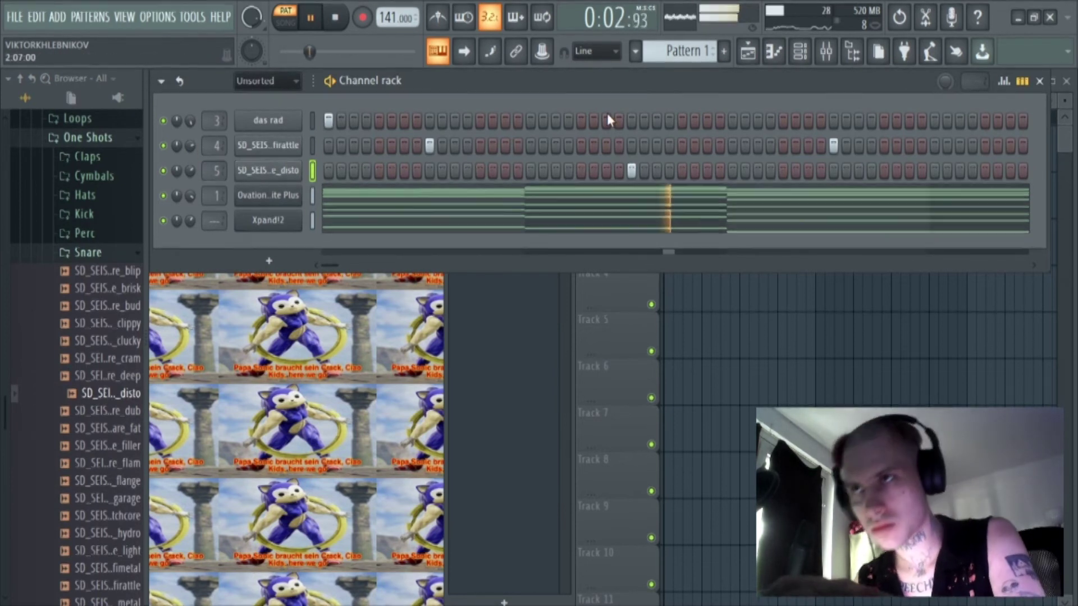
Swap the disto snare for the trashcan snare and add the keys hi-hat on every second step, routed to mixer track 6.
{"action": "key", "text": "space"}
{"action": "left_click", "coordinate": [133, 481]}
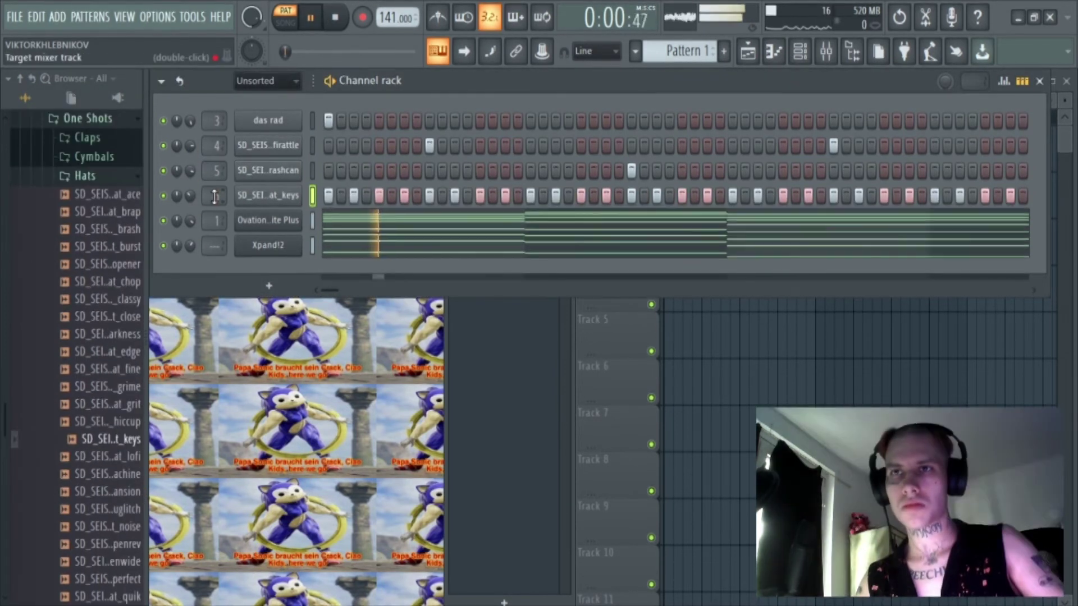
{"action": "left_click", "coordinate": [293, 195]}
{"action": "left_click_drag", "start_coordinate": [539, 398], "coordinate": [539, 424]}
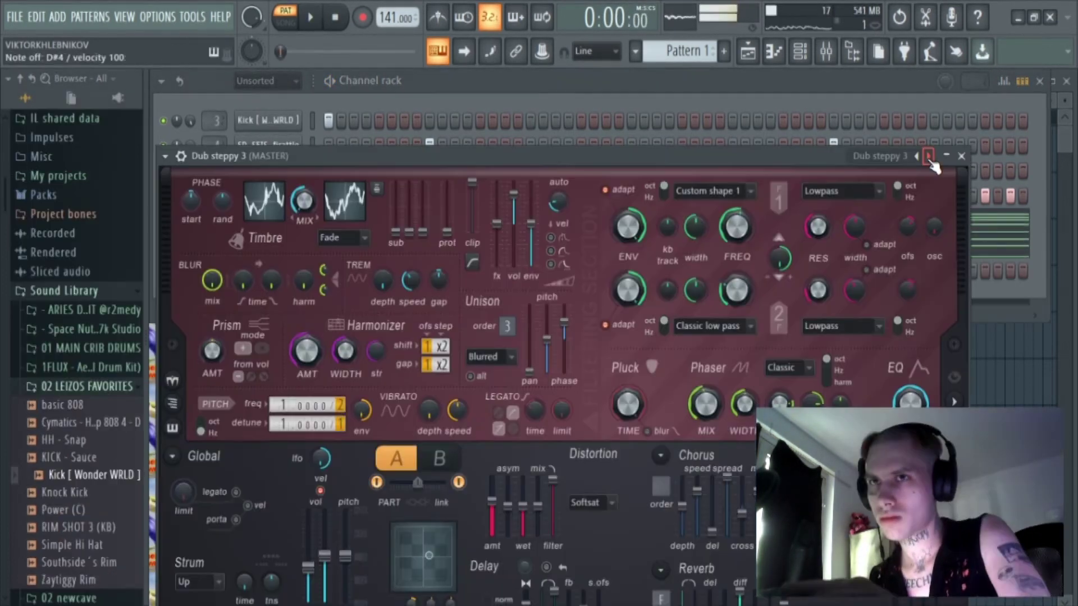
Audition the synth's presets, including Face eater and Flying cobra.
{"action": "left_click", "coordinate": [929, 155]}
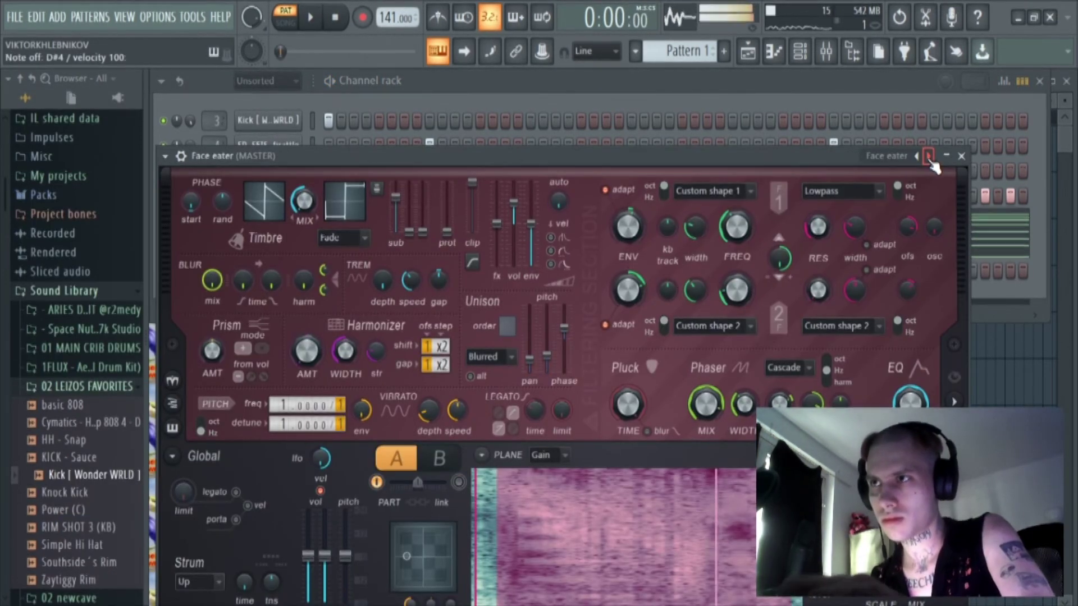
{"action": "left_click", "coordinate": [928, 156]}
{"action": "left_click", "coordinate": [928, 156]}
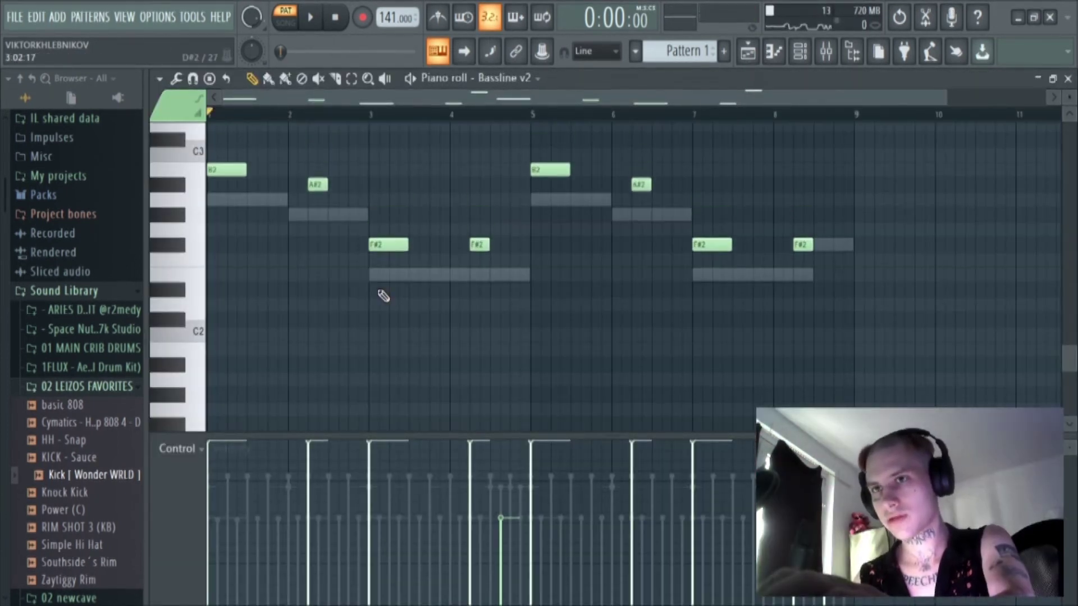
Set the Bassline v2 part to short A2, G#2 and E2 notes following the chord roots and play it back.
{"action": "key", "text": "shift+Down"}
{"action": "key", "text": "shift+Down"}
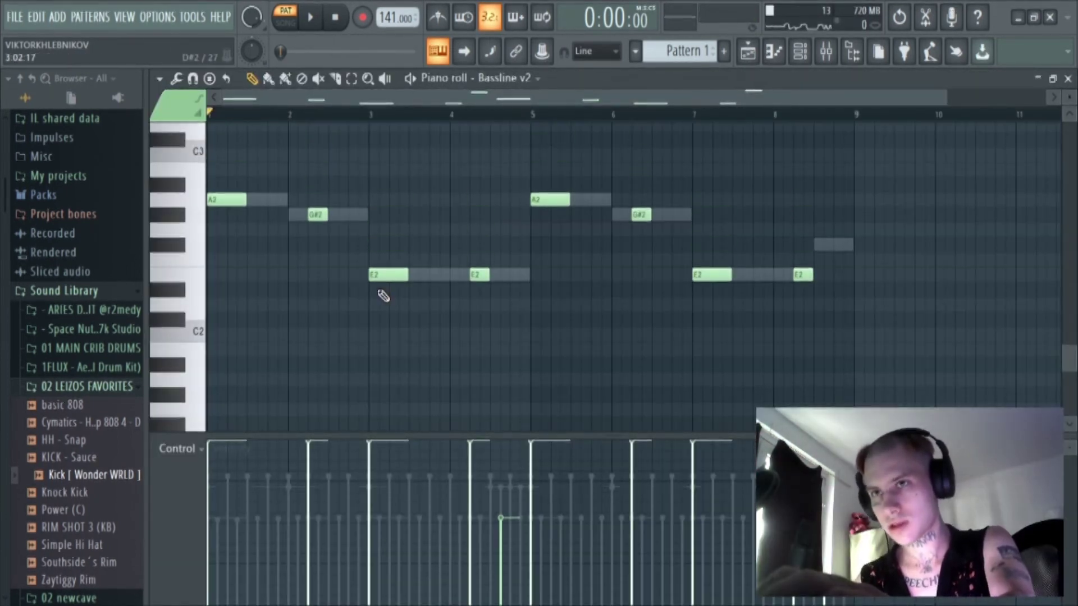
{"action": "key", "text": "space"}
{"action": "key", "text": "Escape"}
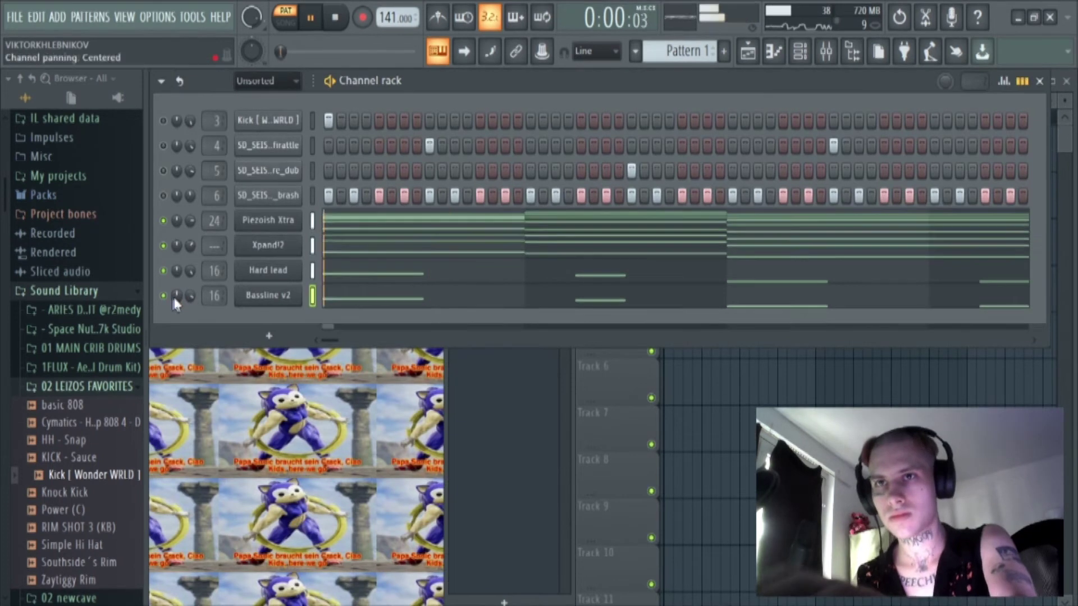
Adjust the Bassline v2 channel's volume and toggle solo on the Hard lead channel.
{"action": "left_click_drag", "start_coordinate": [190, 296], "coordinate": [190, 293]}
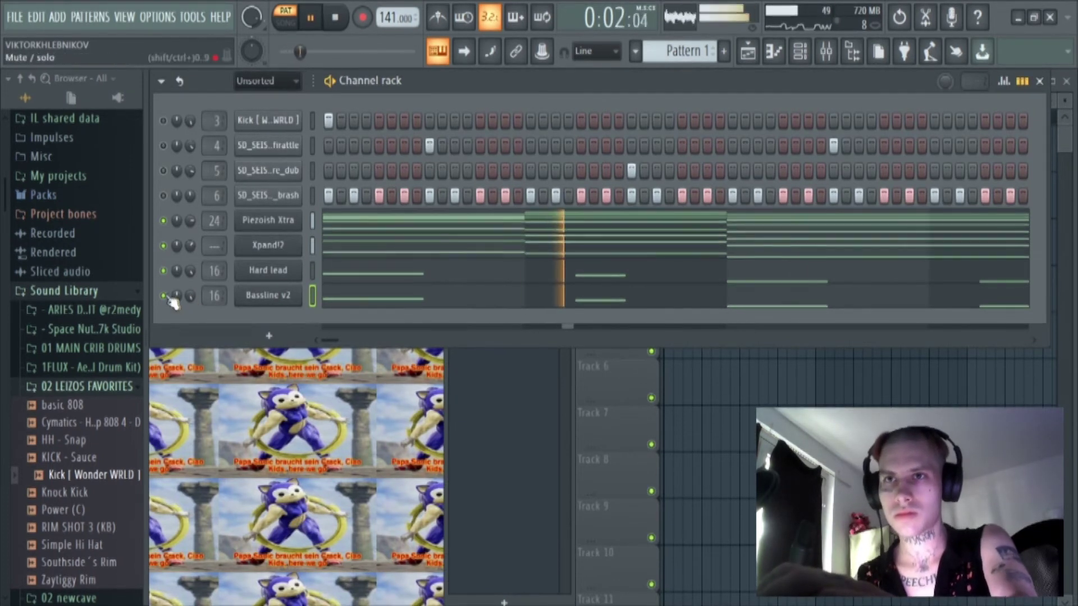
{"action": "right_click", "coordinate": [162, 271]}
{"action": "left_click", "coordinate": [171, 277]}
{"action": "key", "text": "space"}
Bring the muted drum channels back into playback and mute the Xpand!2 channel.
{"action": "right_click", "coordinate": [163, 272]}
{"action": "left_click", "coordinate": [171, 279]}
{"action": "key", "text": "space"}
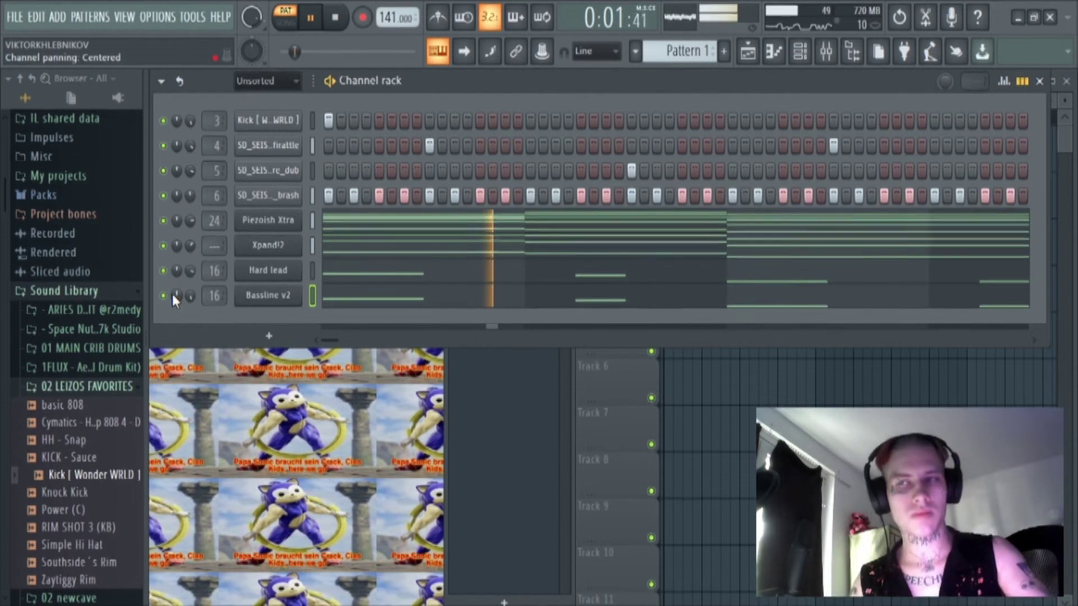
{"action": "left_click", "coordinate": [163, 246]}
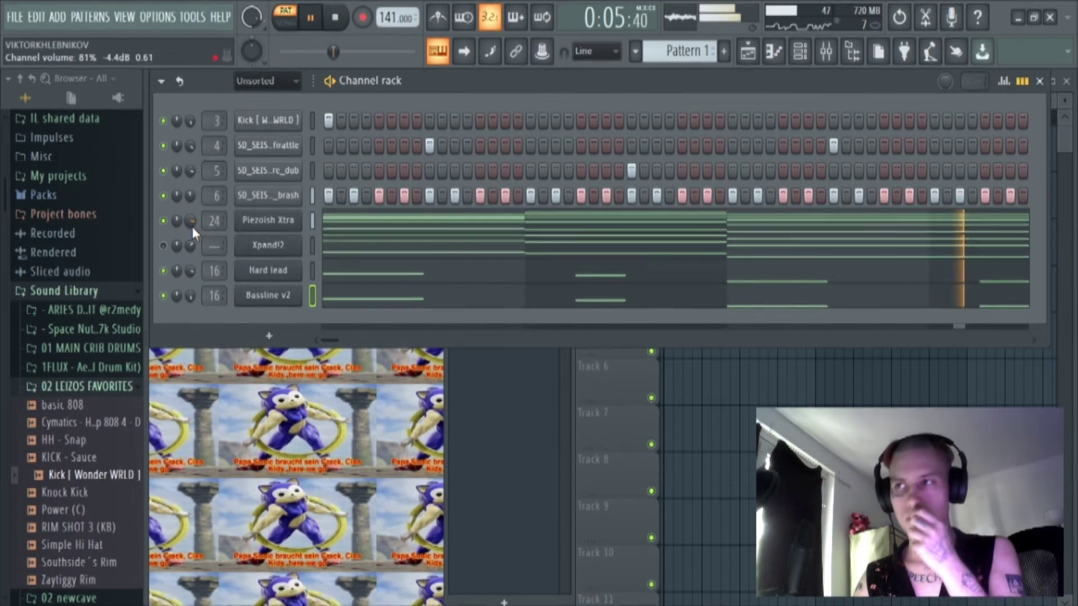